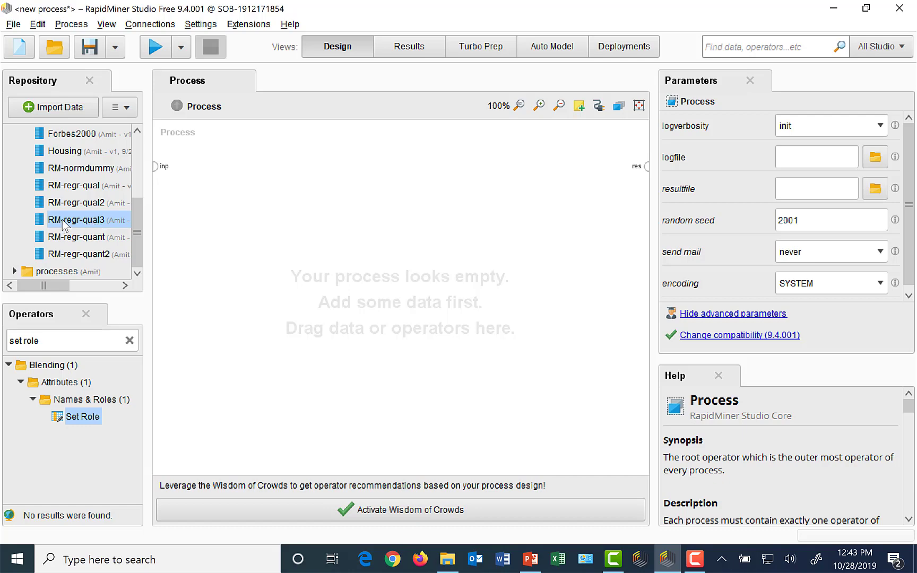
Add the RM-regr-qual3 data and a Set Role operator to the process and connect the data output to Set Role
left_click_drag(60, 222, 220, 215)
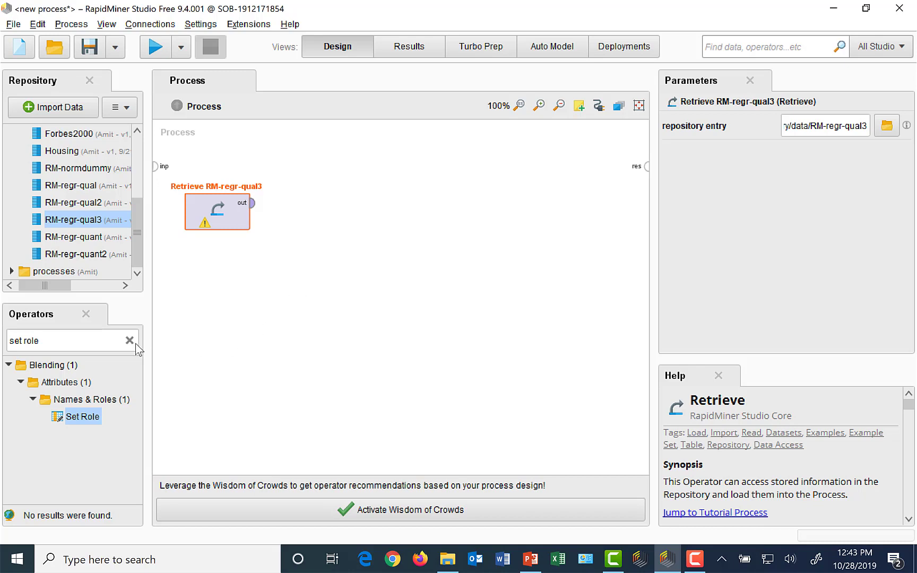
left_click(78, 340)
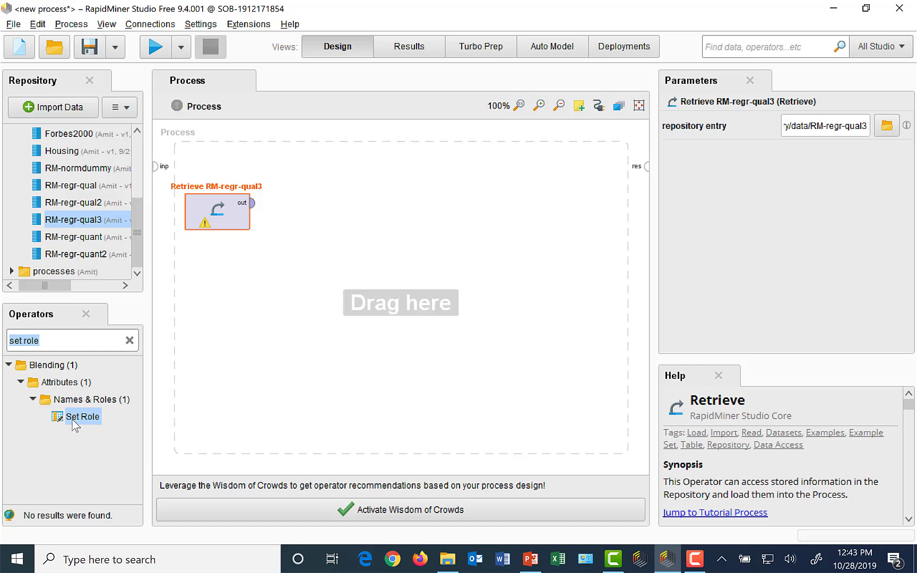
left_click_drag(72, 419, 325, 196)
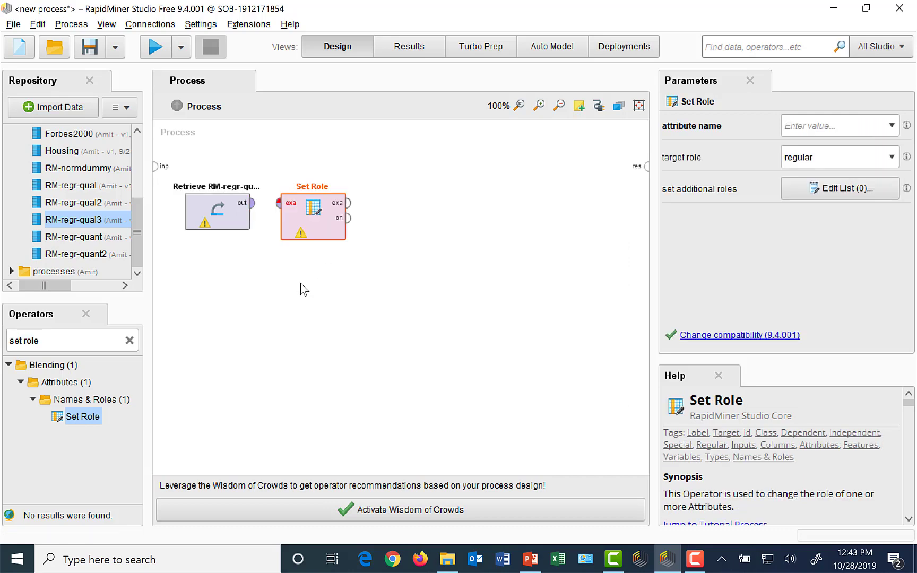
left_click(253, 203)
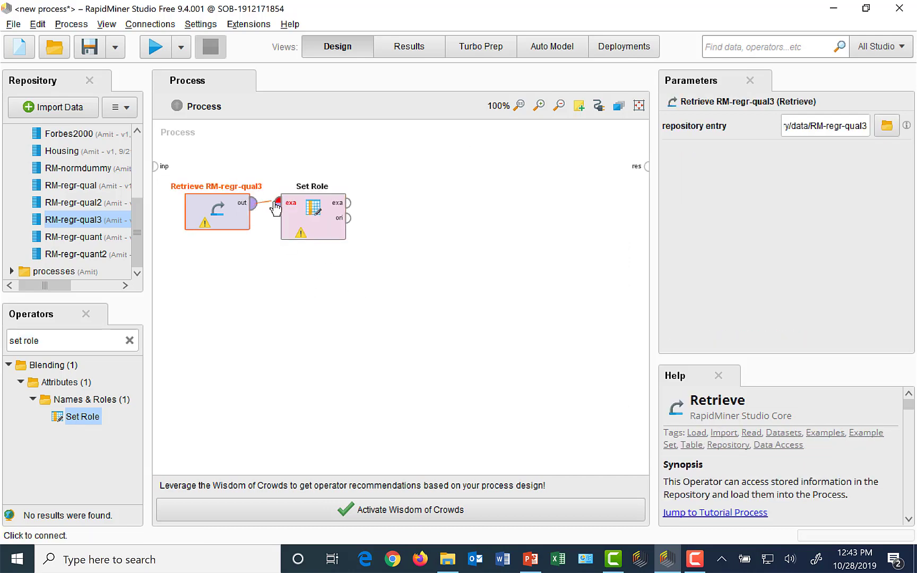
left_click(276, 203)
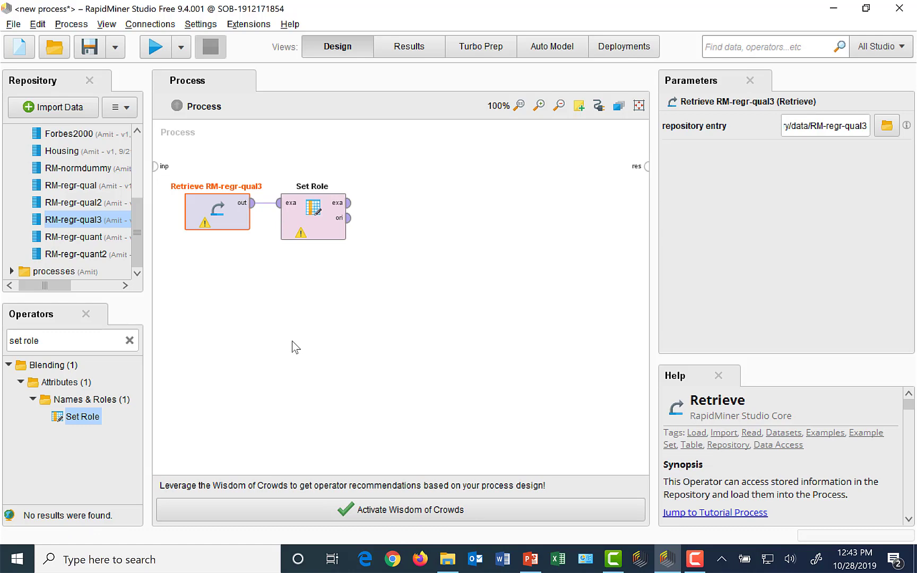
Configure the Set Role operator to give the Price attribute the target role label
left_click(329, 234)
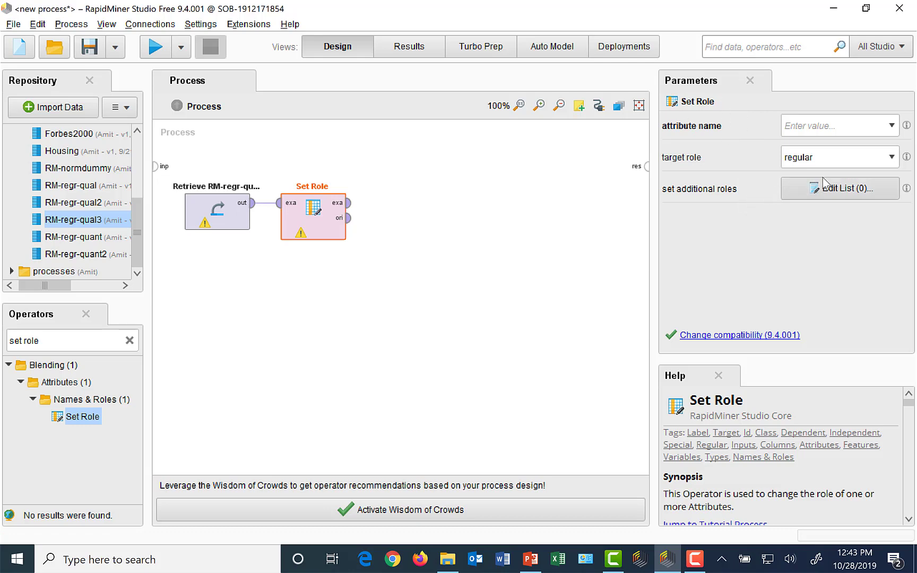
left_click(892, 126)
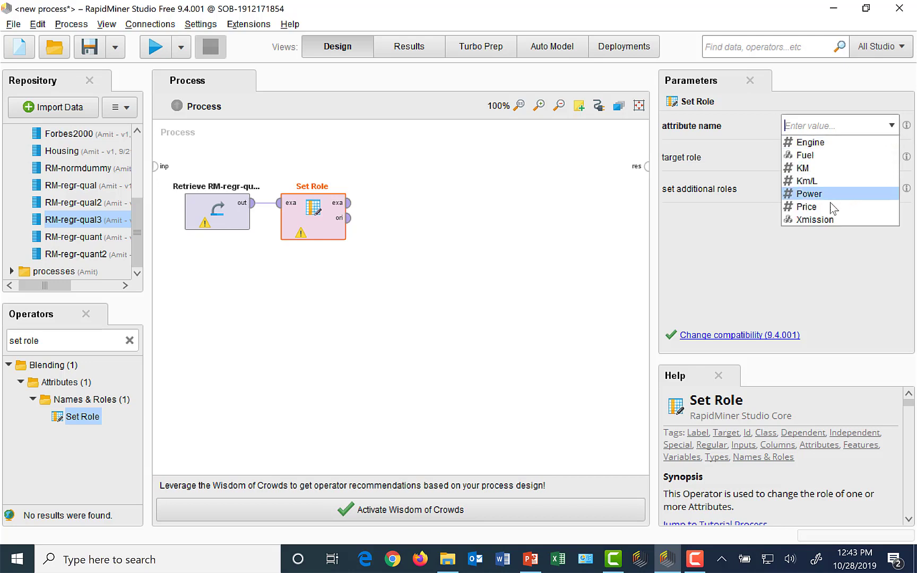
left_click(809, 209)
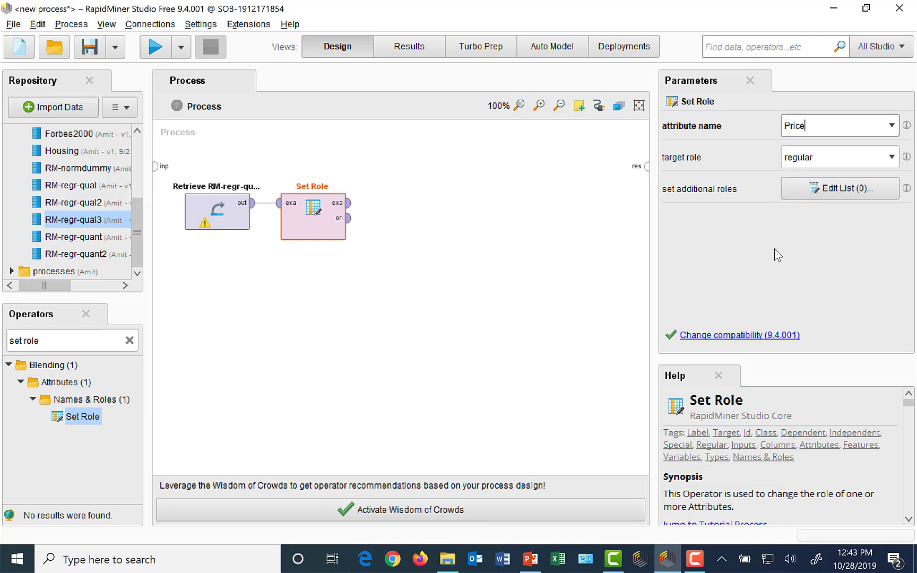
left_click(894, 158)
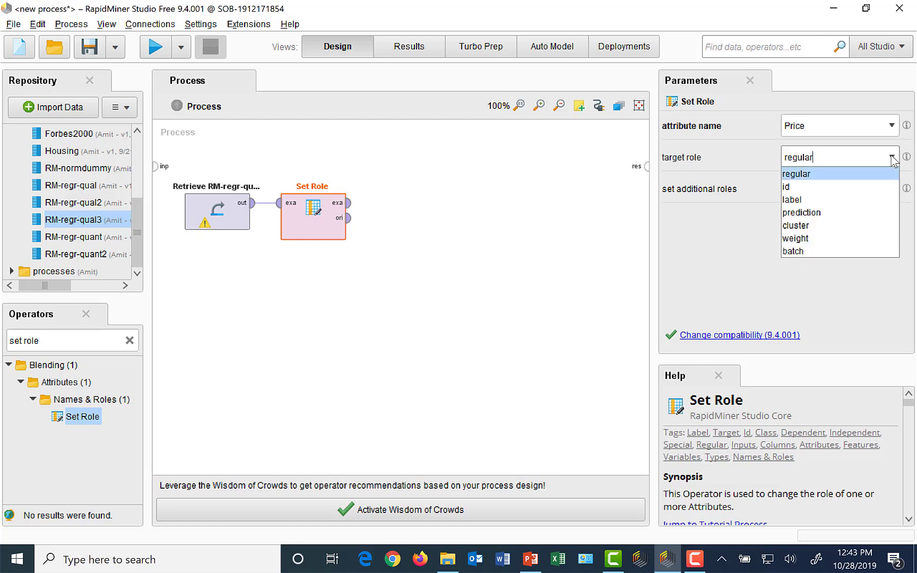
left_click(815, 200)
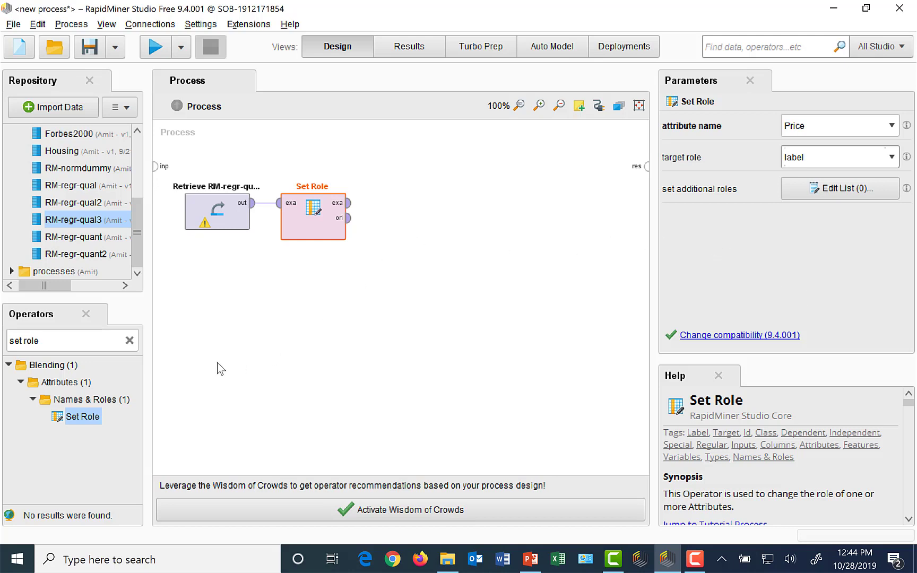
Find the Nominal to Numerical operator, add it after Set Role and connect Set Role's example output to it
left_click(78, 341)
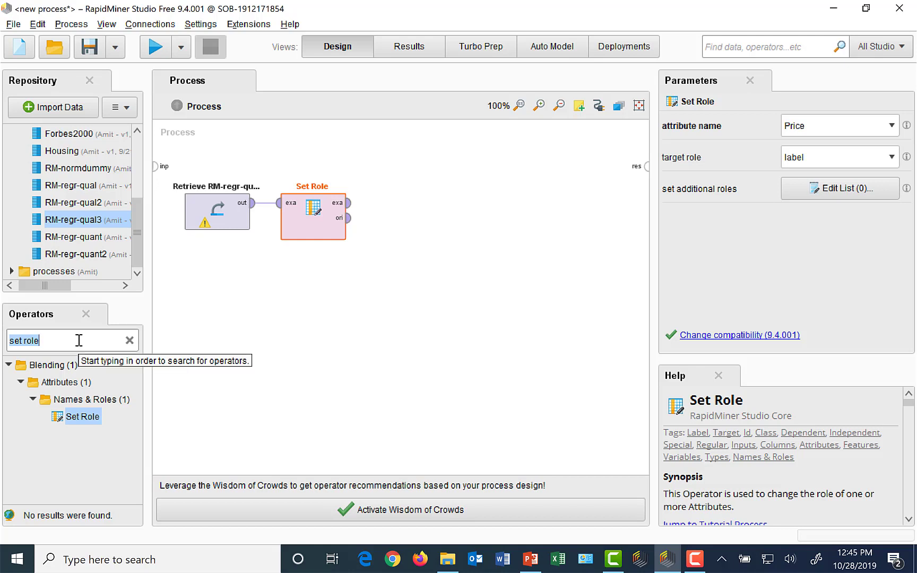
type("nominal")
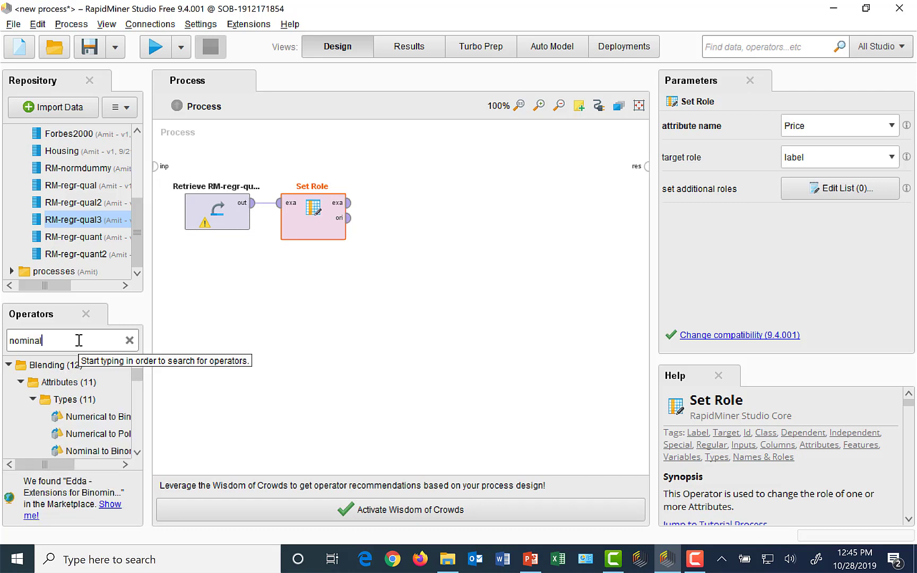
type(" to ")
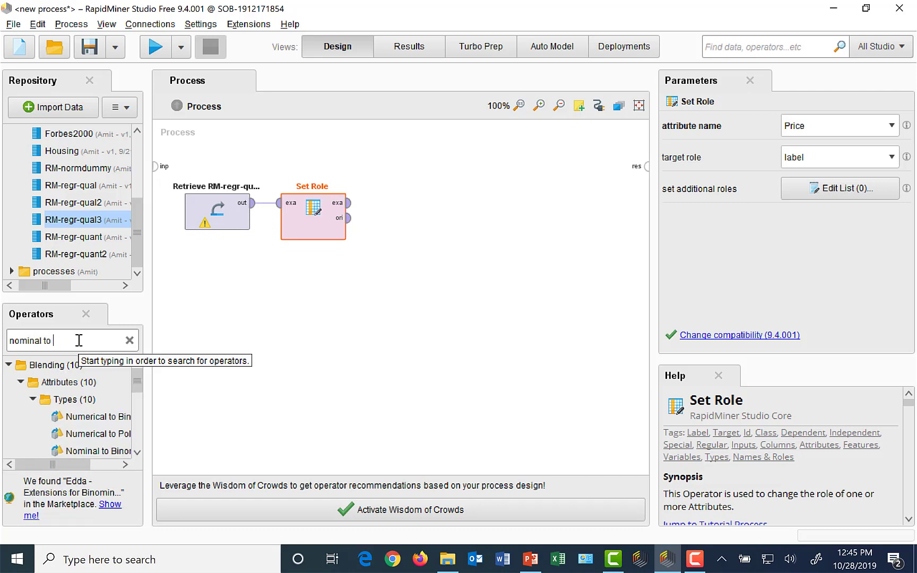
type("numerical")
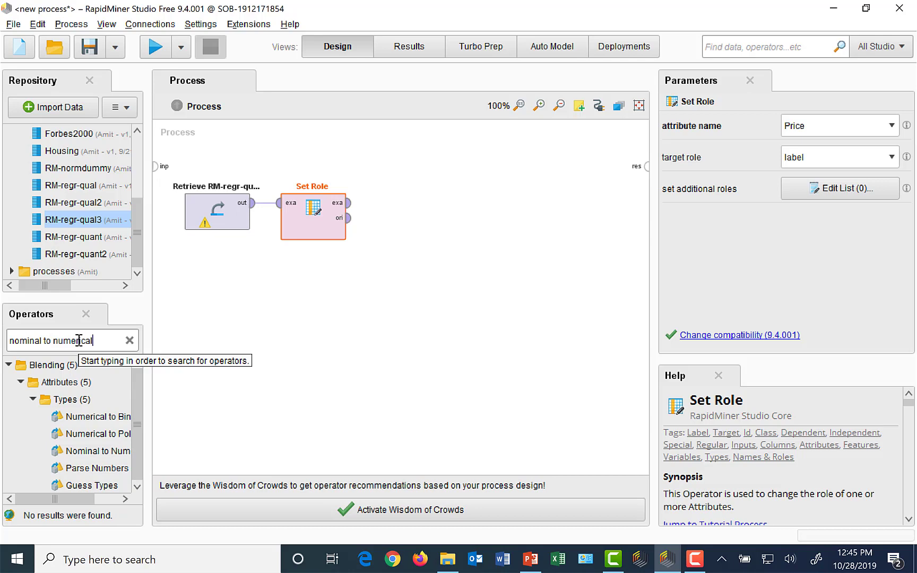
left_click_drag(114, 486, 127, 502)
left_click(126, 499)
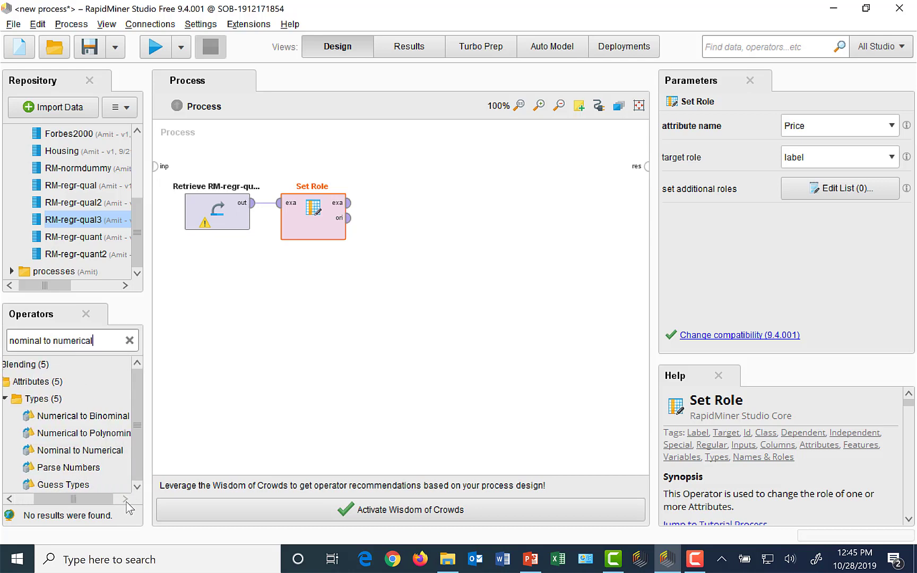
left_click(93, 450)
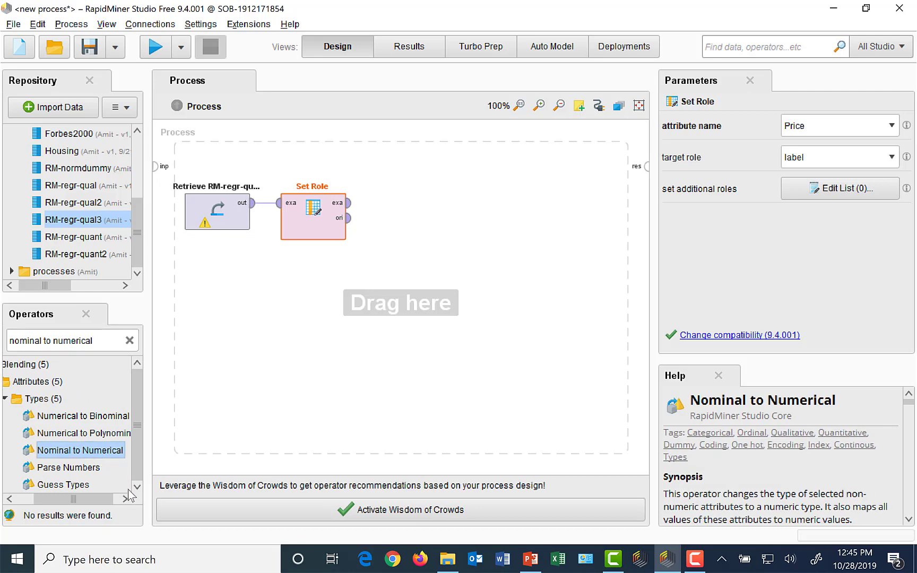
left_click_drag(75, 451, 425, 200)
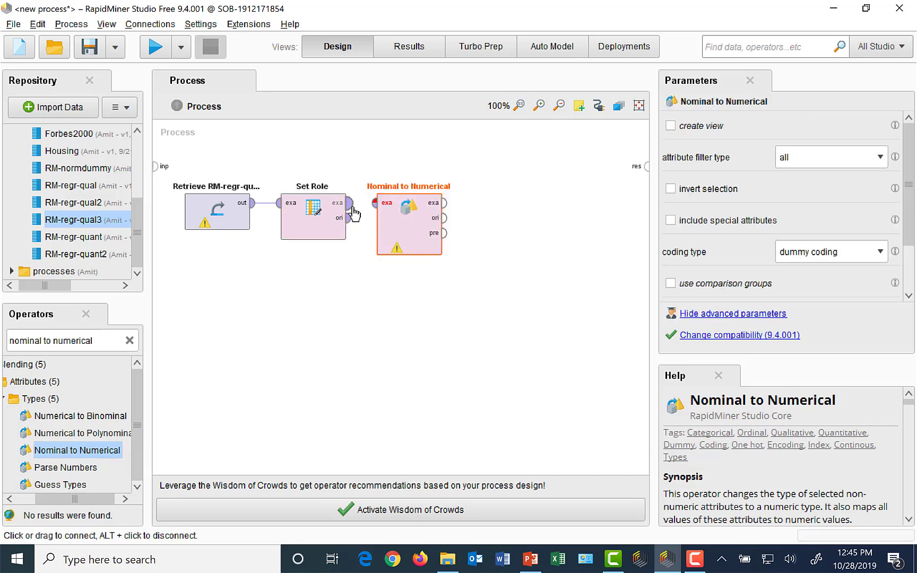
left_click_drag(351, 206, 376, 203)
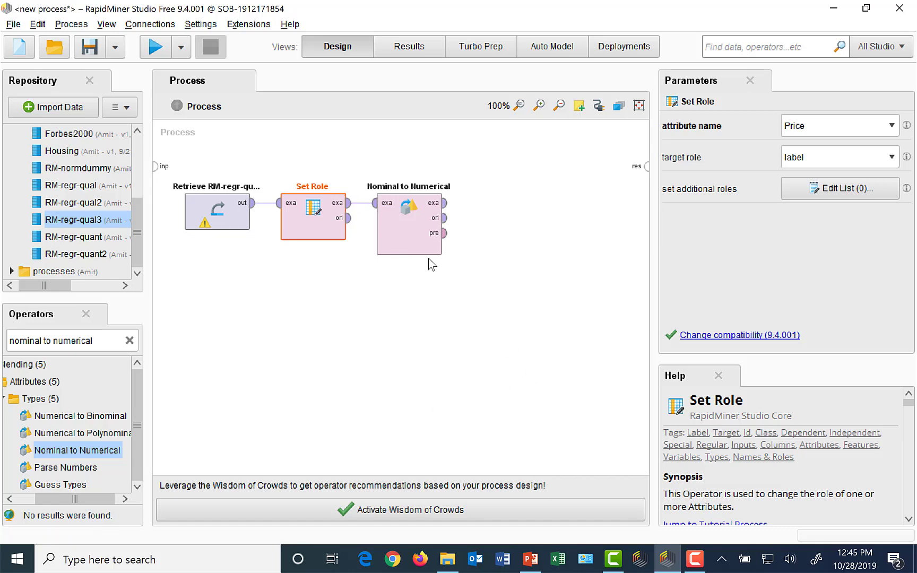
Set the Nominal to Numerical attribute filter type to subset and select the Fuel and Xmission attributes
left_click(418, 242)
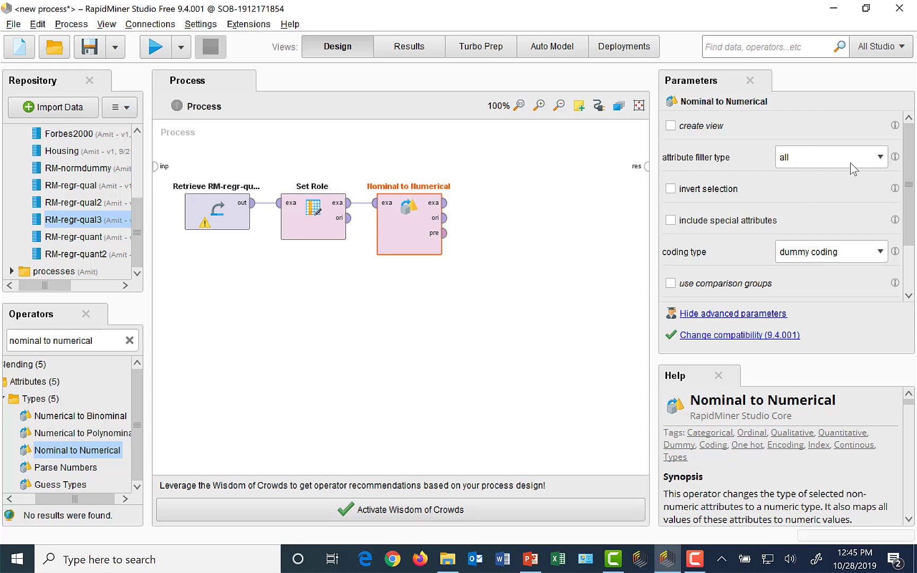
left_click(881, 157)
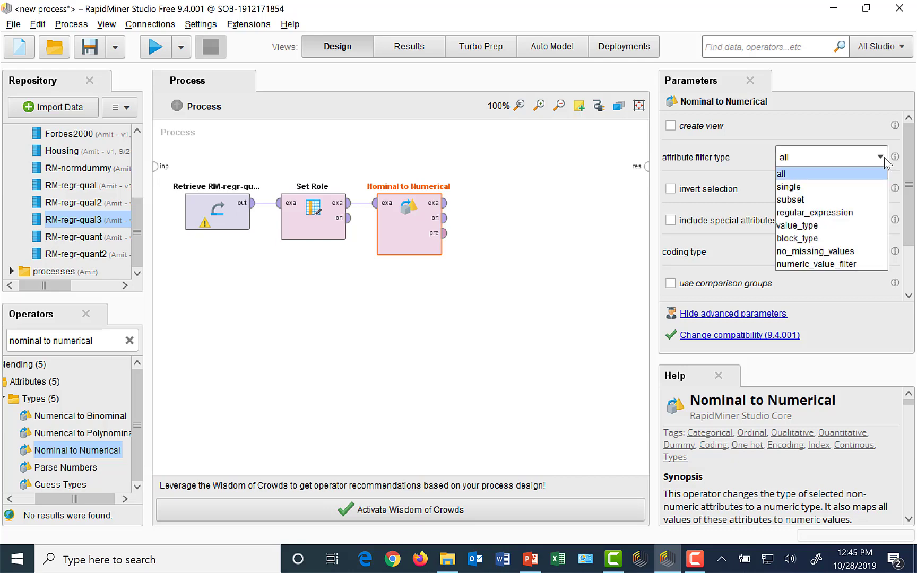
left_click(800, 200)
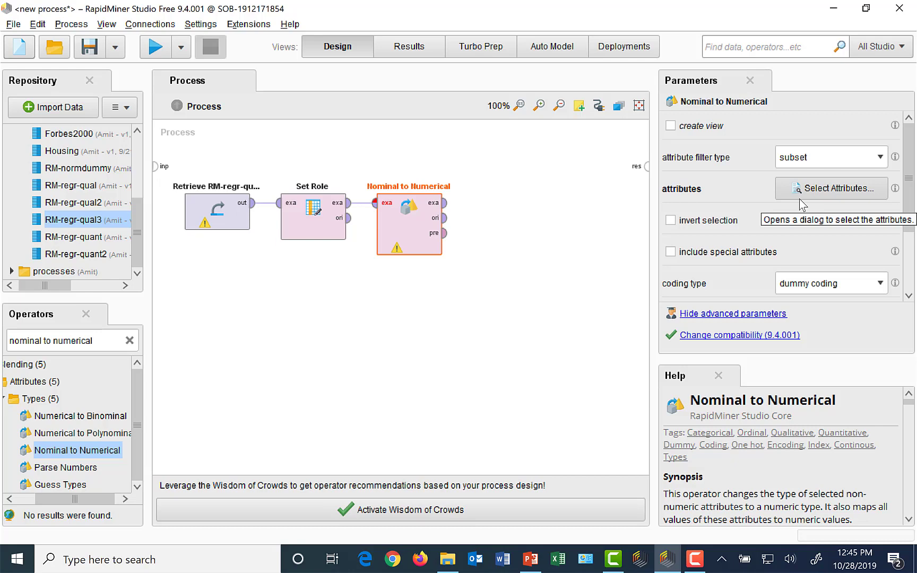
left_click(834, 191)
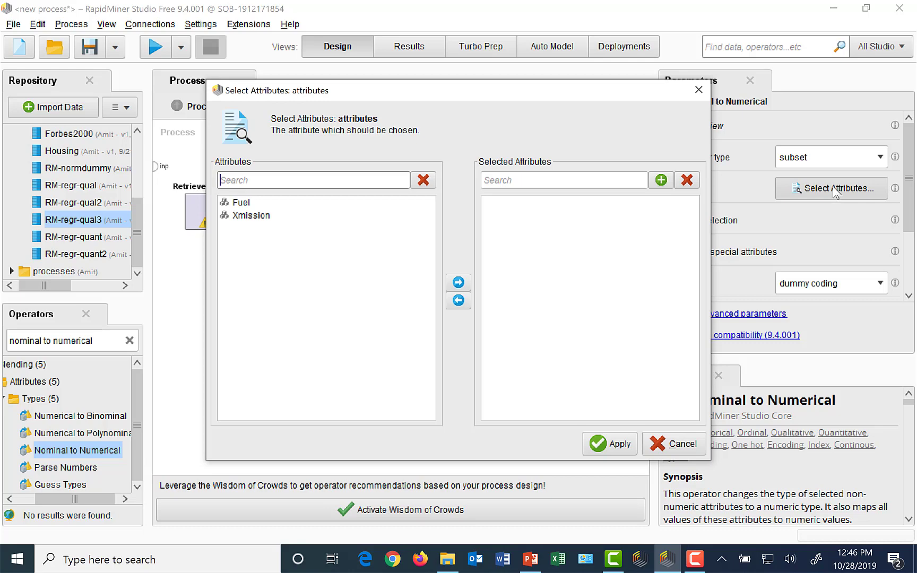
left_click(241, 204)
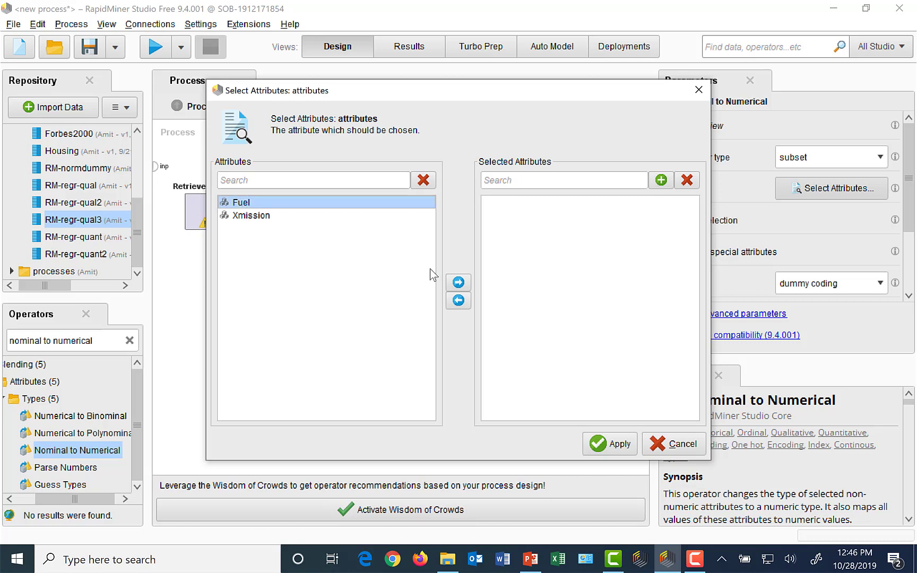
left_click(459, 282)
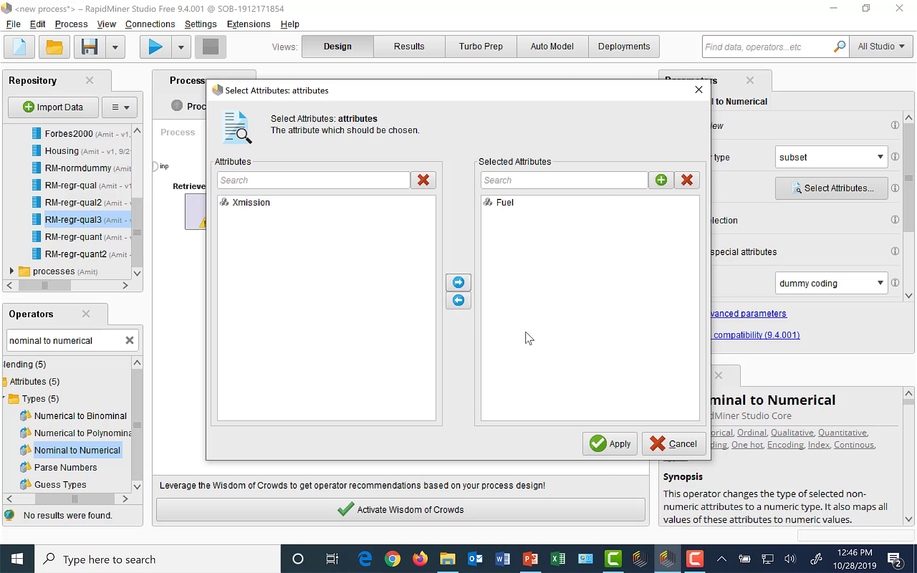
left_click(251, 206)
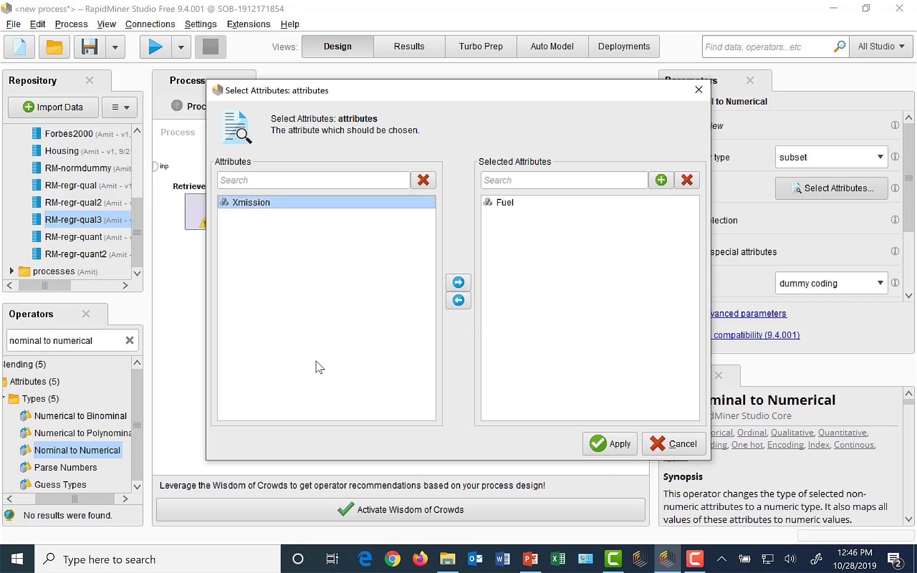
left_click(458, 282)
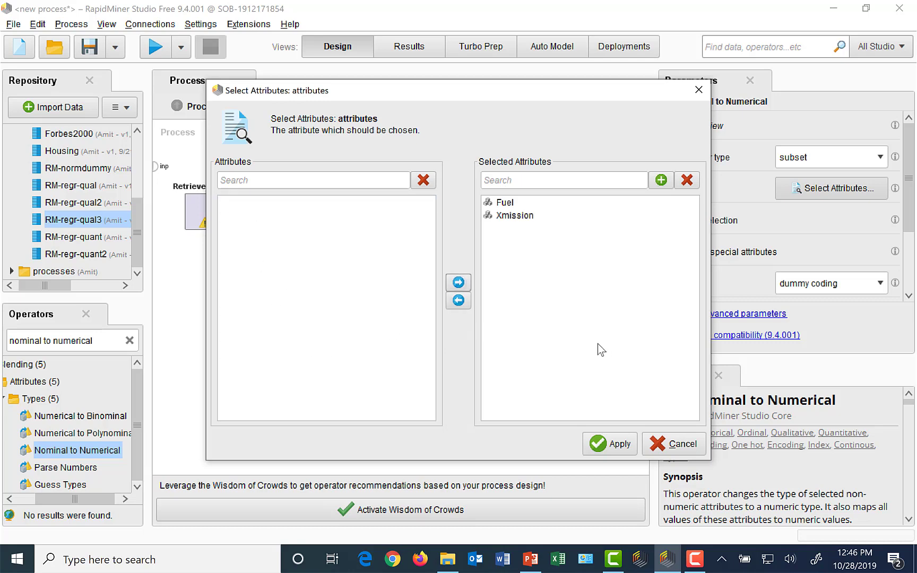
left_click(621, 446)
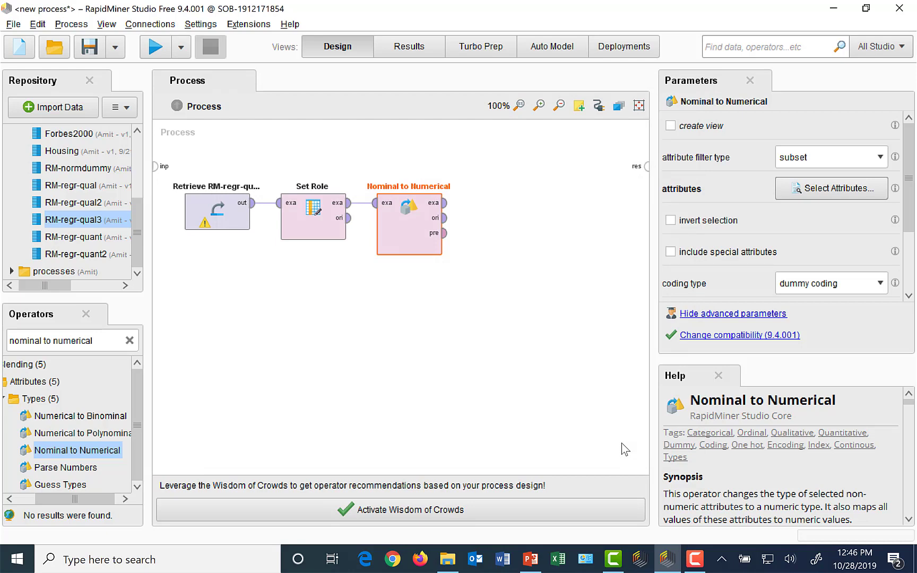
Connect the Nominal to Numerical example output to the process result port and run the process
left_click(447, 211)
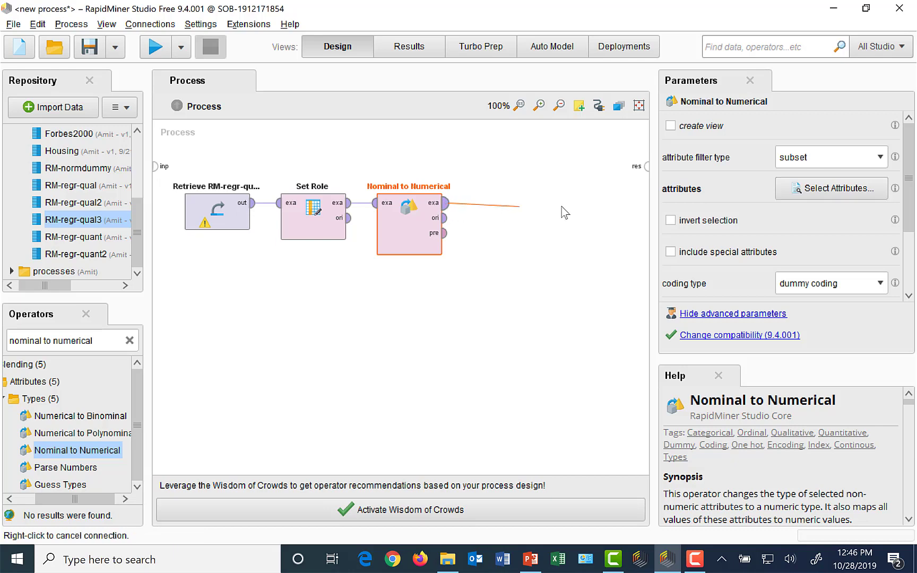
left_click(645, 168)
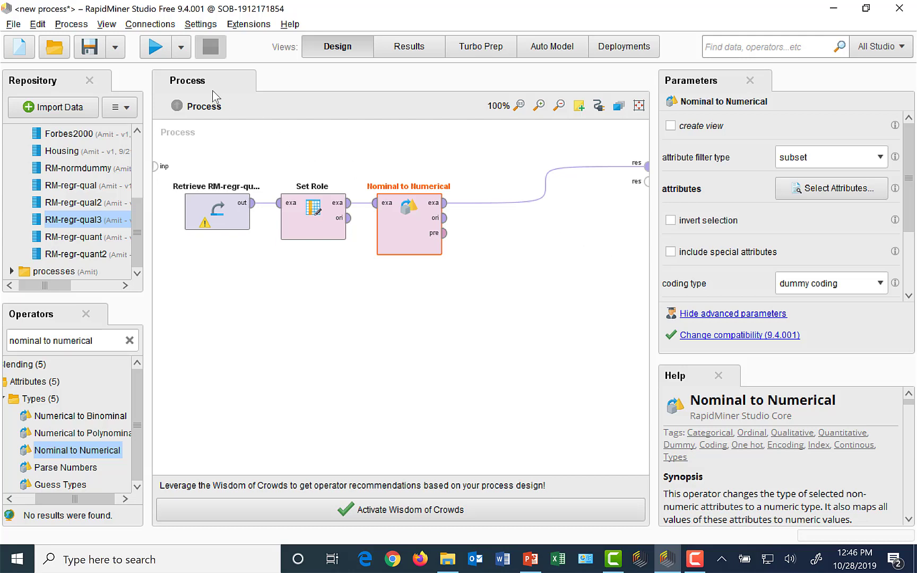
left_click(154, 48)
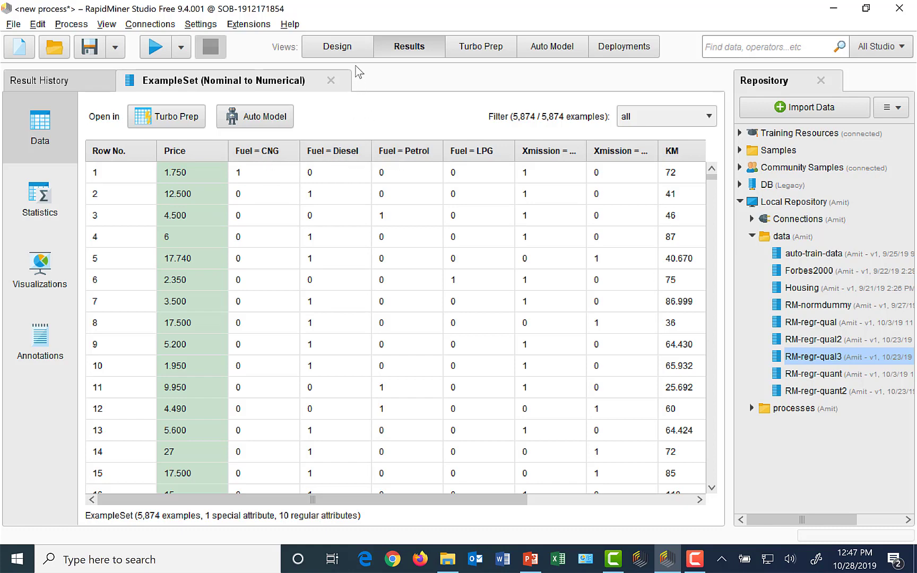
Return to the process design and enable underscores in names for the Nominal to Numerical operator
left_click(351, 48)
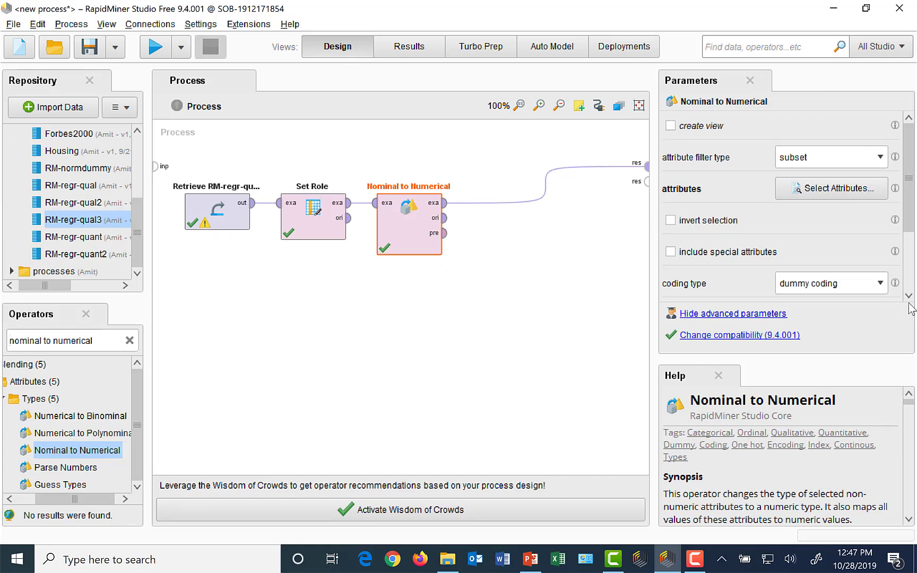
left_click_drag(909, 298, 908, 298)
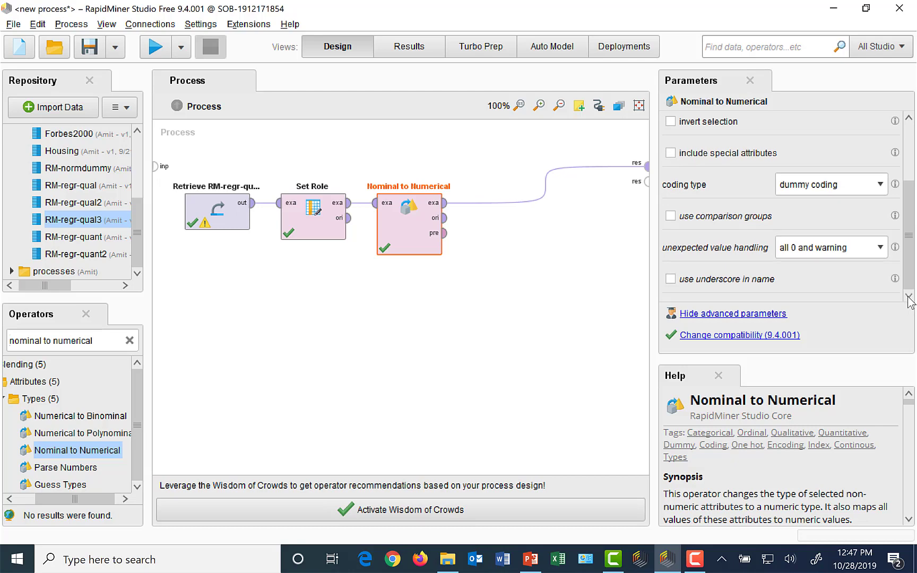
left_click(672, 279)
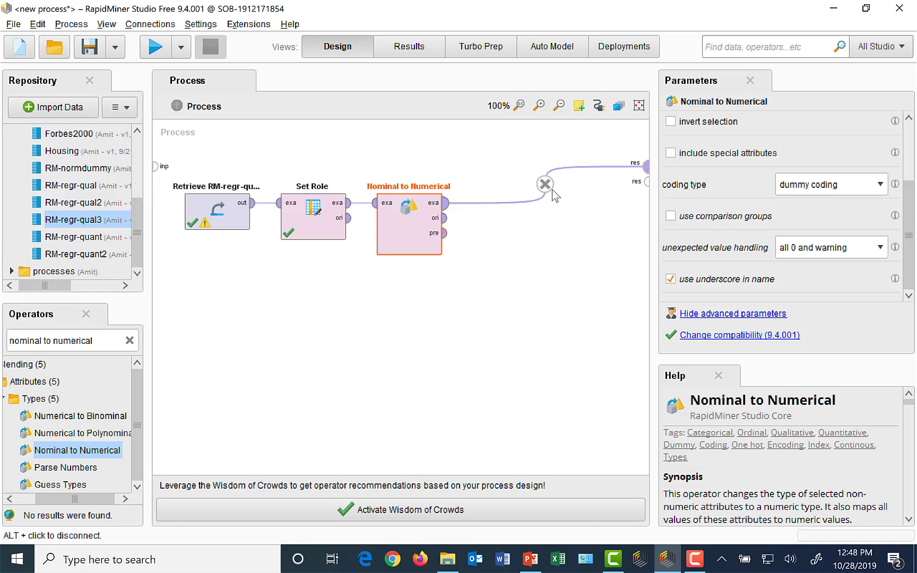
Disconnect the Nominal to Numerical output from the process result port and select the Set Role operator
left_click(545, 184, "alt")
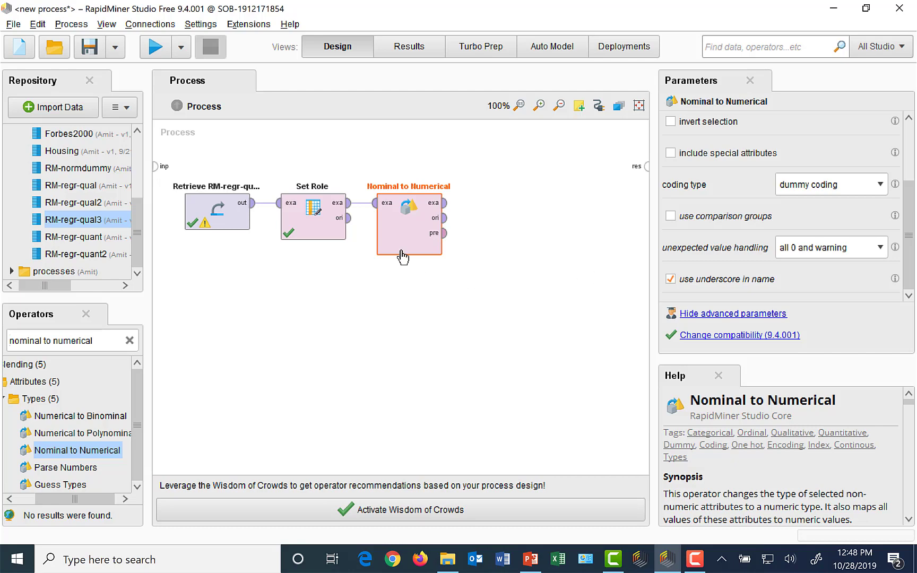
left_click(313, 231)
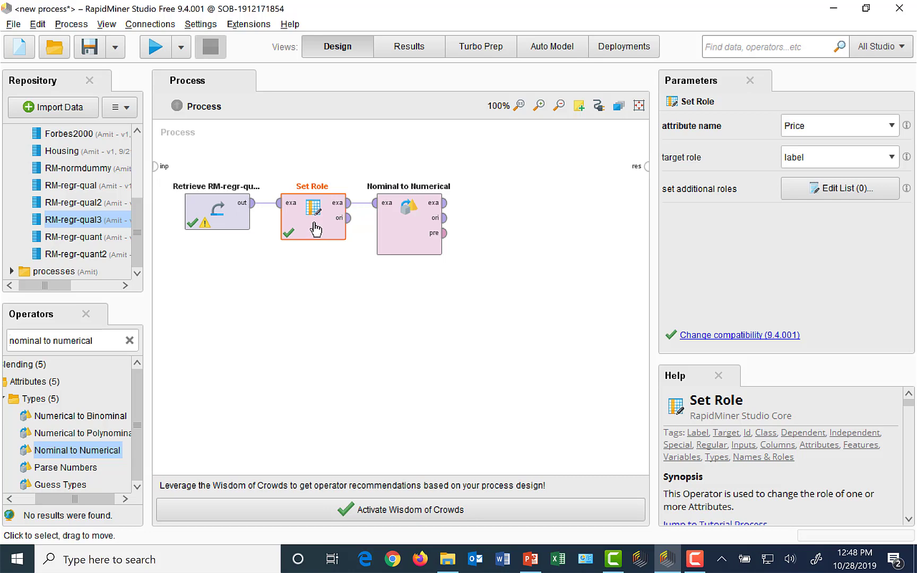
Stack Set Role and Nominal to Numerical below the Retrieve operator and add a Select Attributes operator in the freed space
left_click_drag(316, 231, 239, 309)
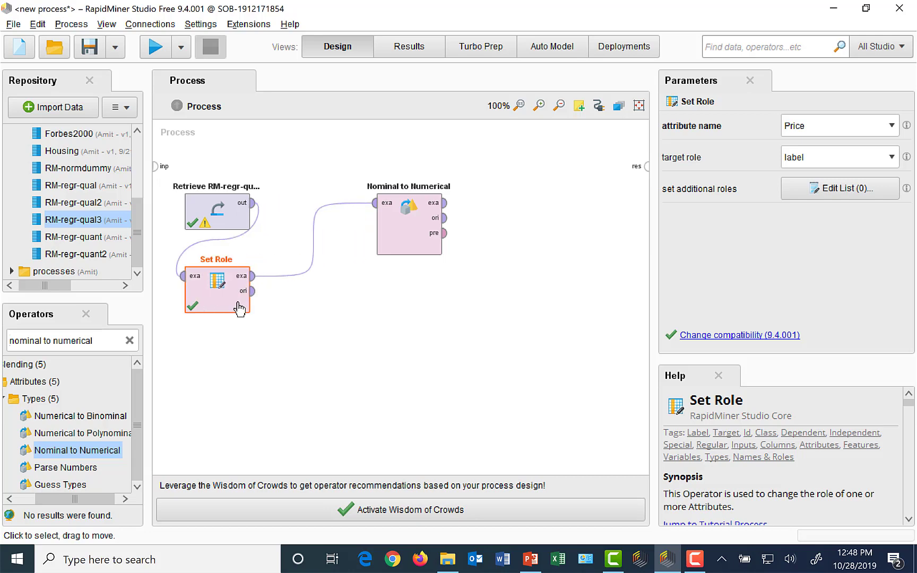
left_click_drag(413, 235, 239, 409)
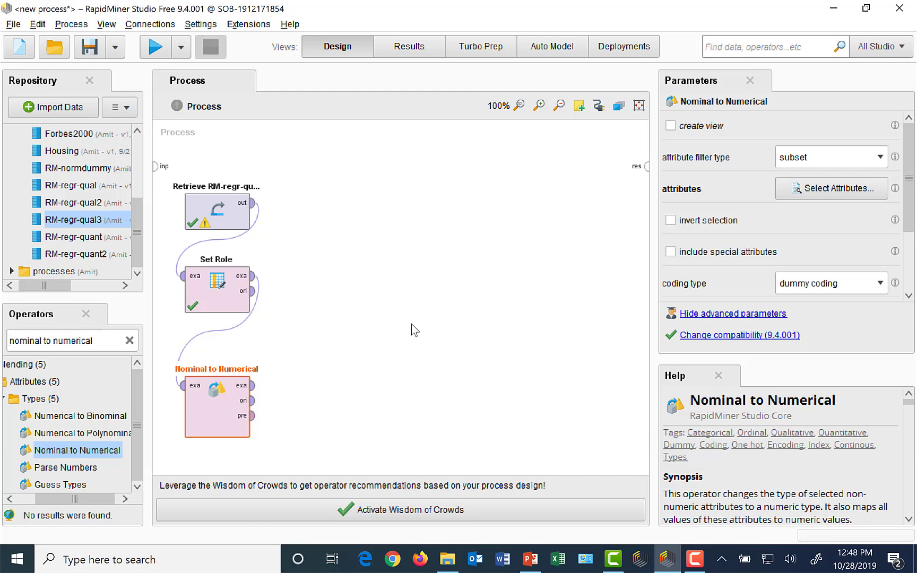
triple_click(107, 344)
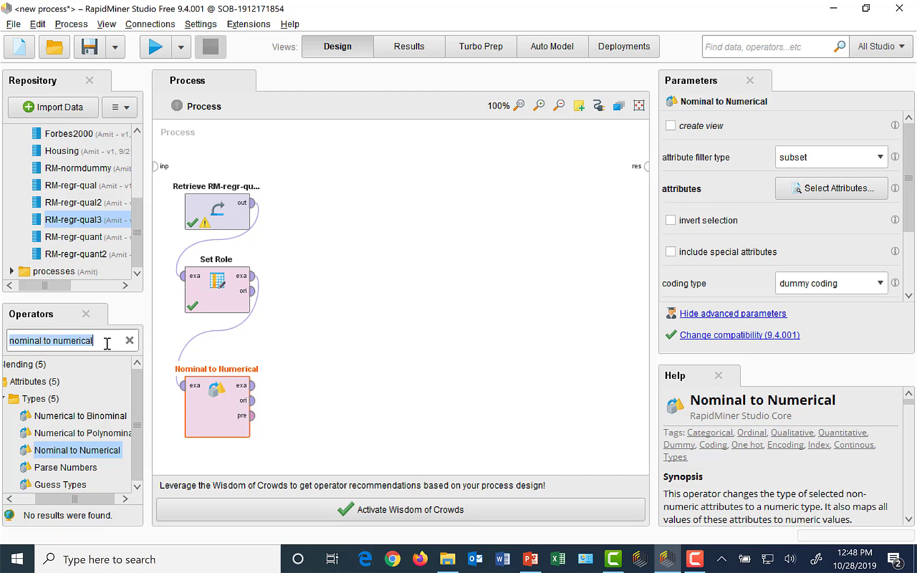
type("selec")
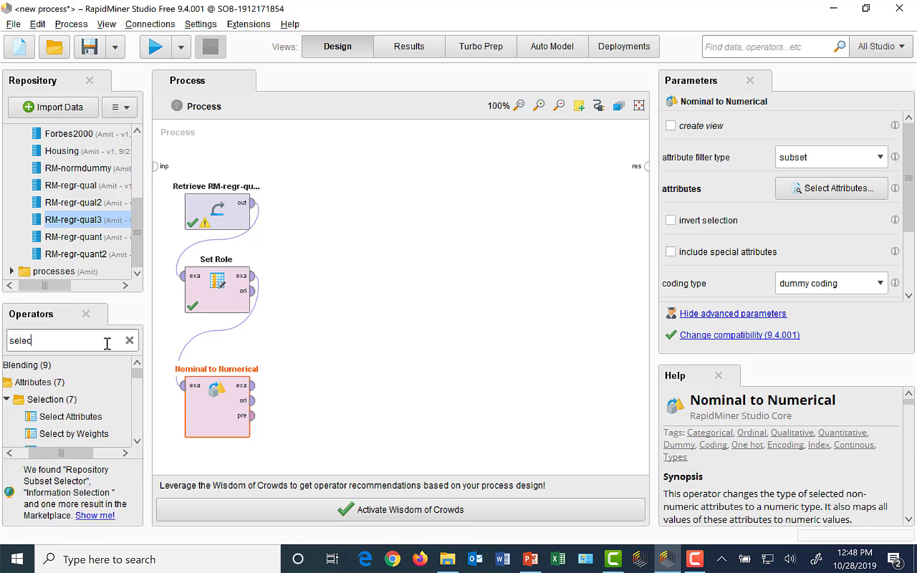
type("t att")
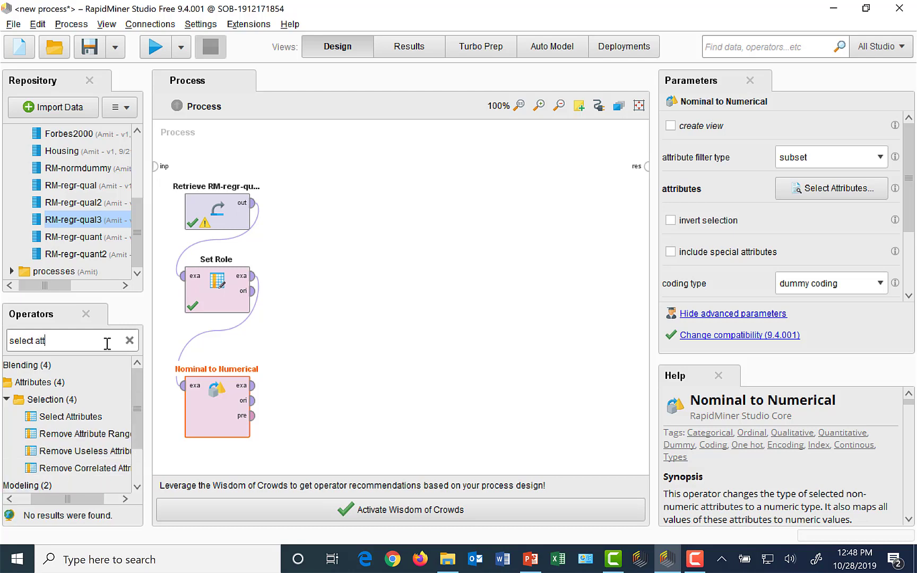
type("ributes")
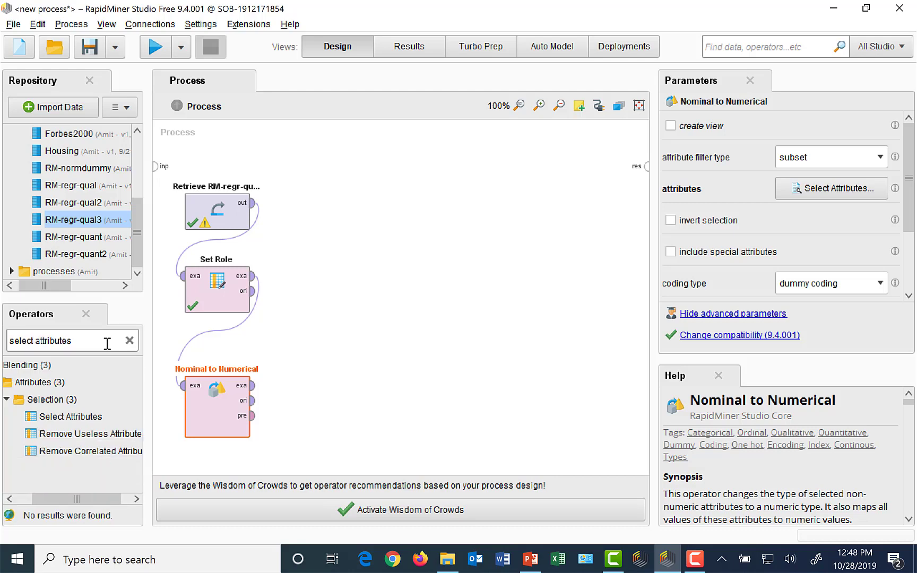
left_click_drag(67, 422, 356, 228)
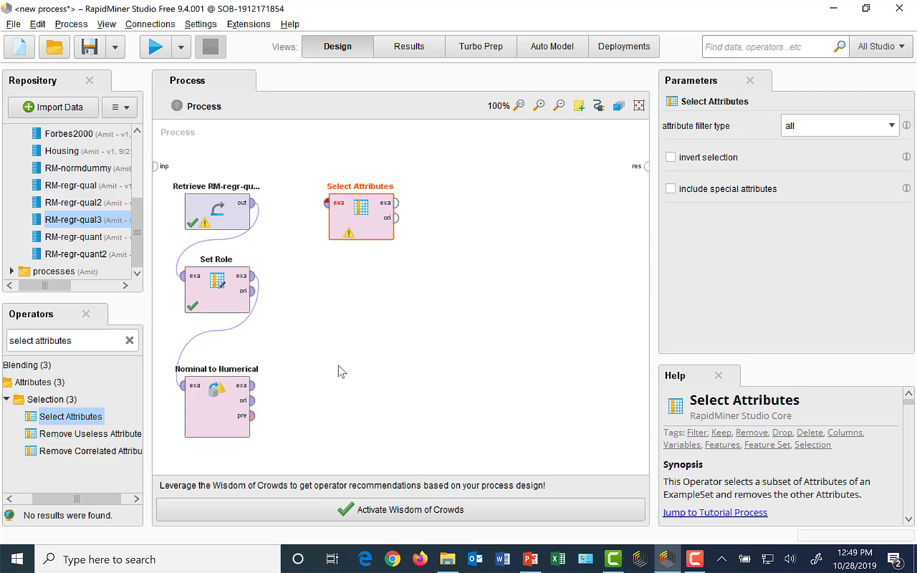
Connect the Nominal to Numerical example output to Select Attributes and set the latter's attribute filter type to subset
left_click(252, 385)
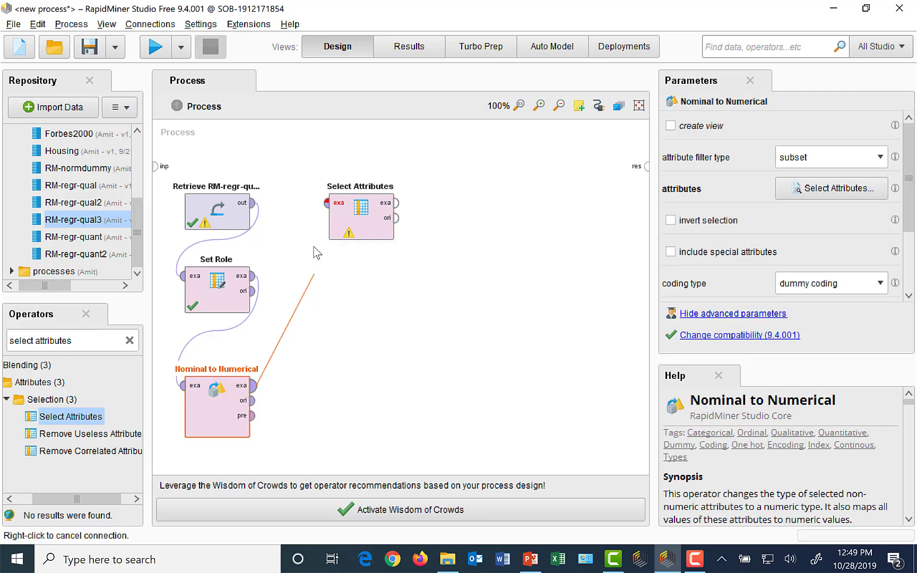
left_click(326, 203)
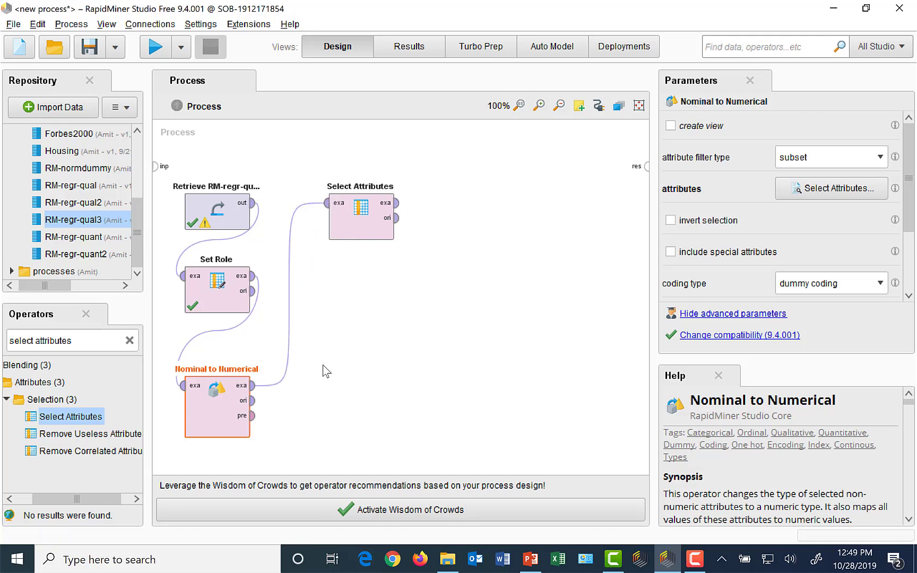
left_click(362, 234)
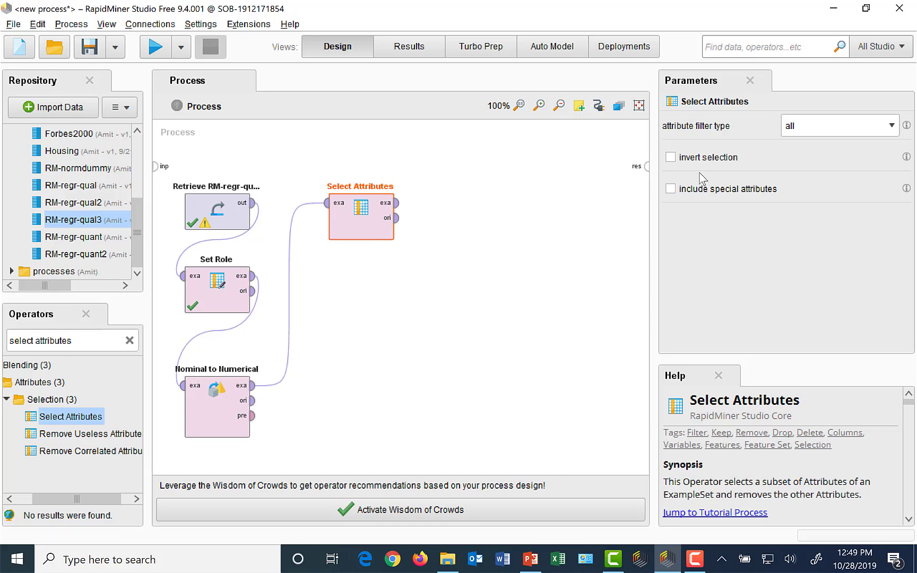
left_click(894, 127)
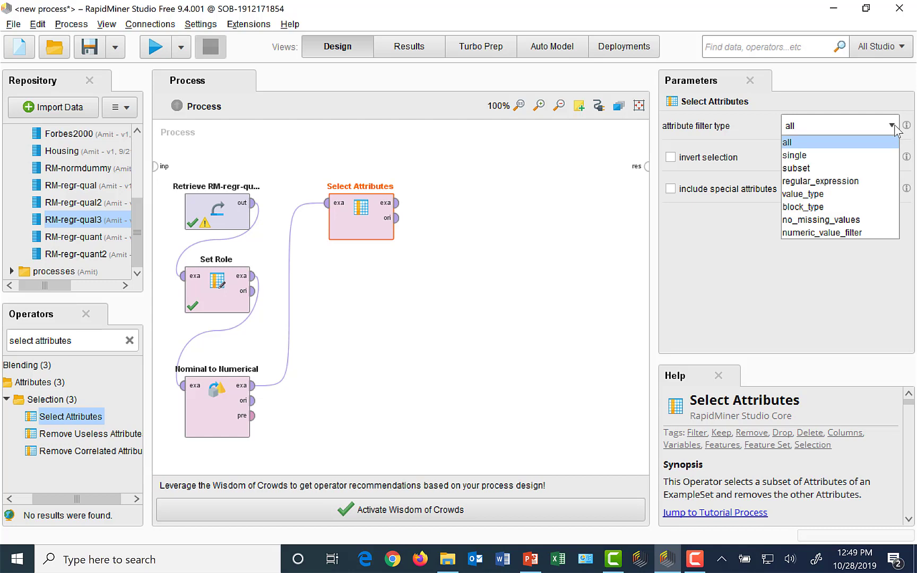
left_click(806, 169)
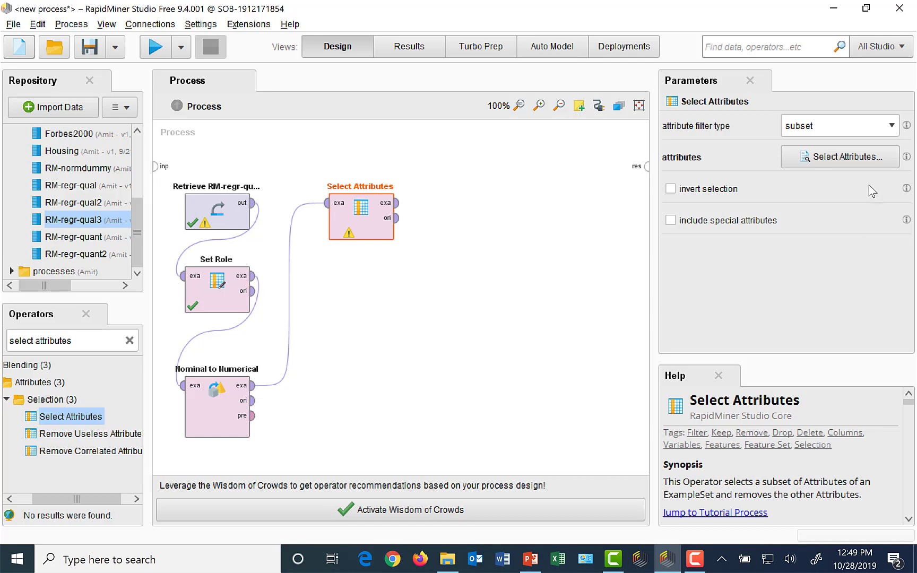
Choose Fuel_LPG and Xmission_Automatic as the Select Attributes subset and invert the selection so that these two are excluded
left_click(849, 158)
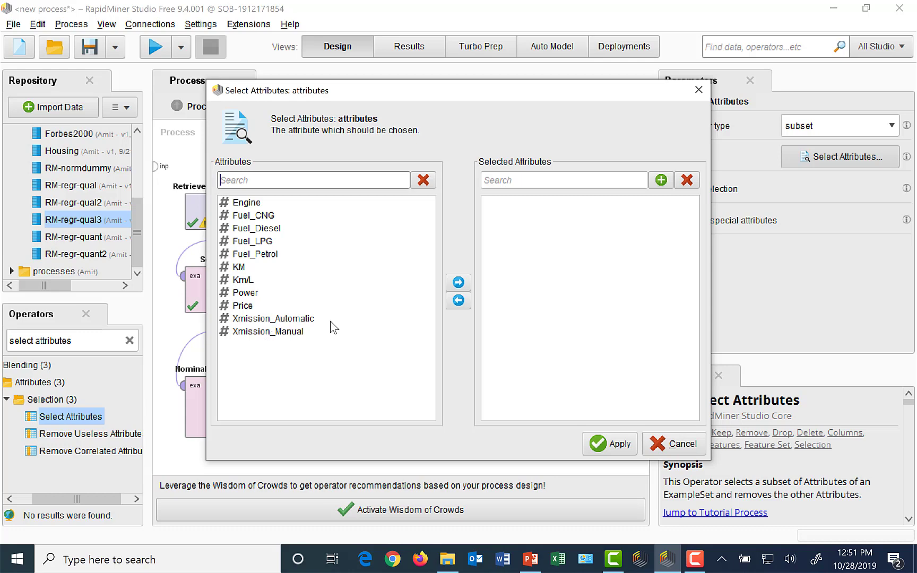
left_click(256, 244)
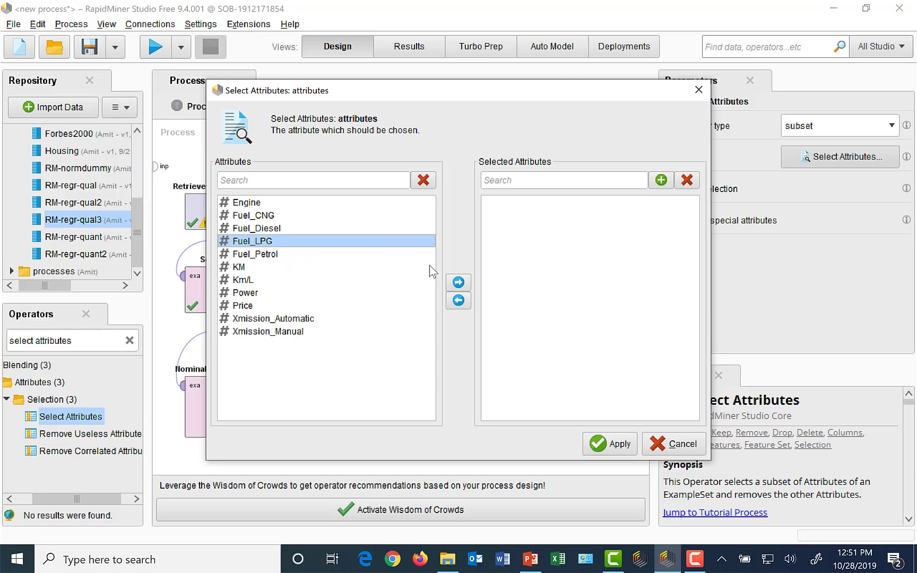
left_click(460, 283)
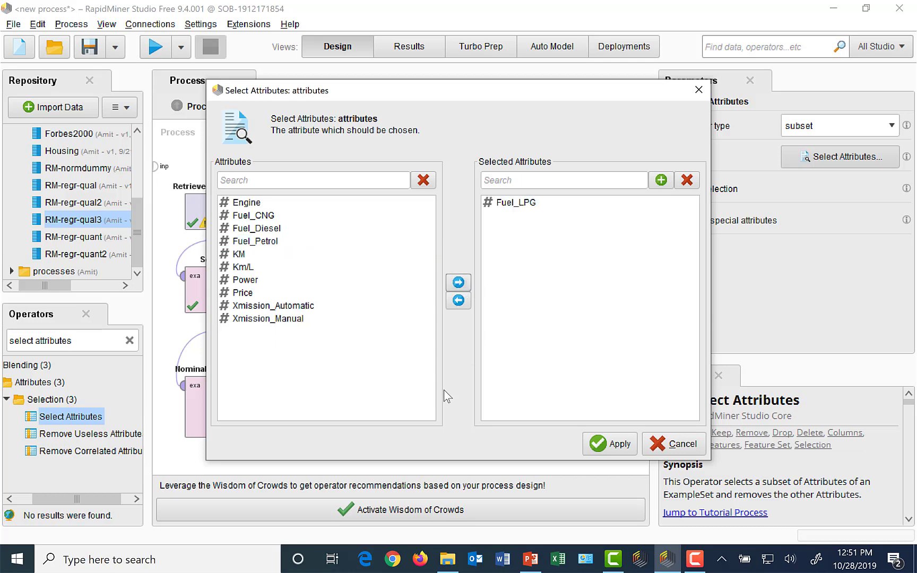
left_click(300, 307)
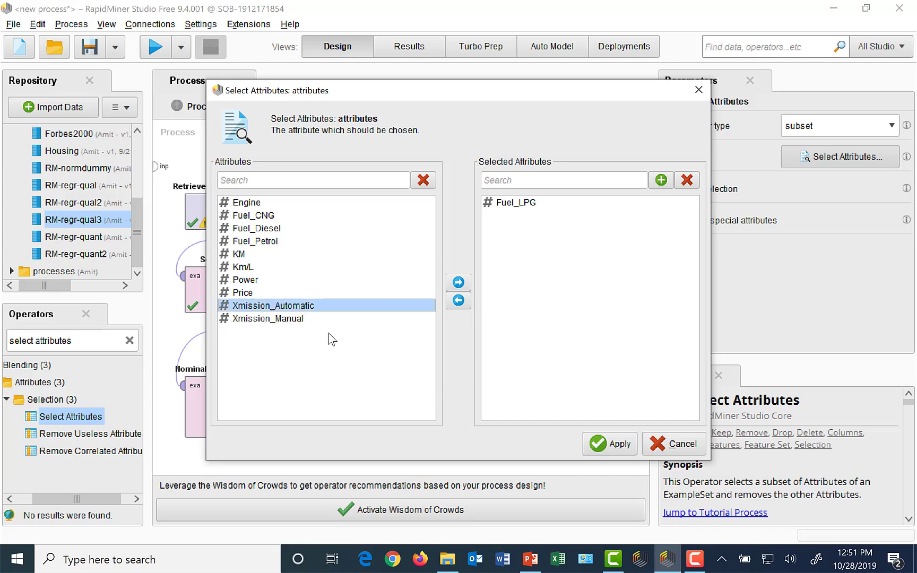
left_click(457, 283)
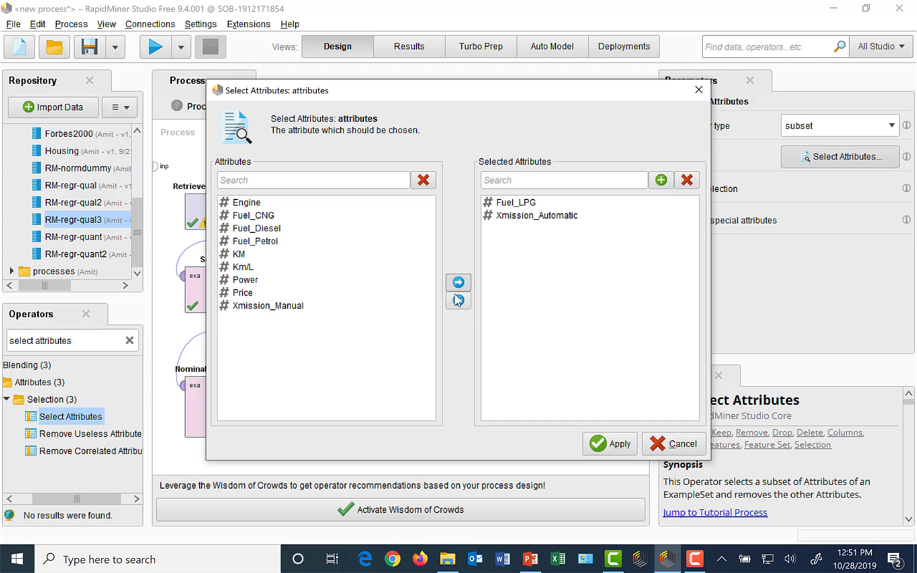
left_click(626, 451)
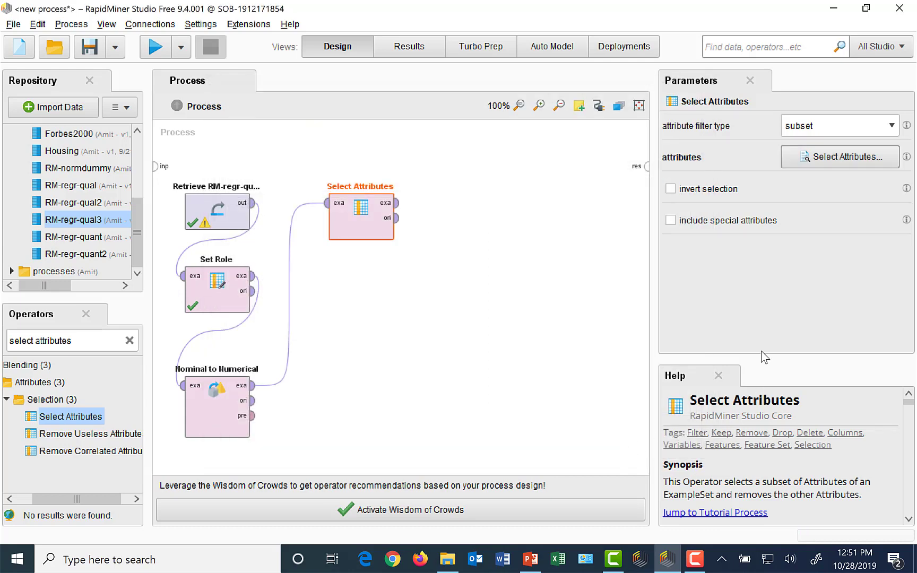
left_click(671, 190)
Add a Split Data operator below Select Attributes and connect the Select Attributes example output to its input
left_click(84, 341)
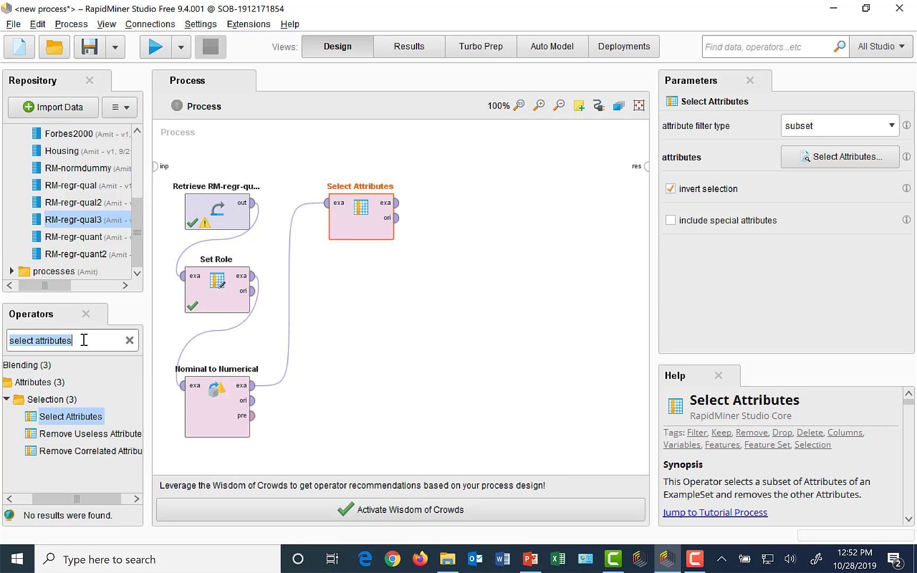
type("split data")
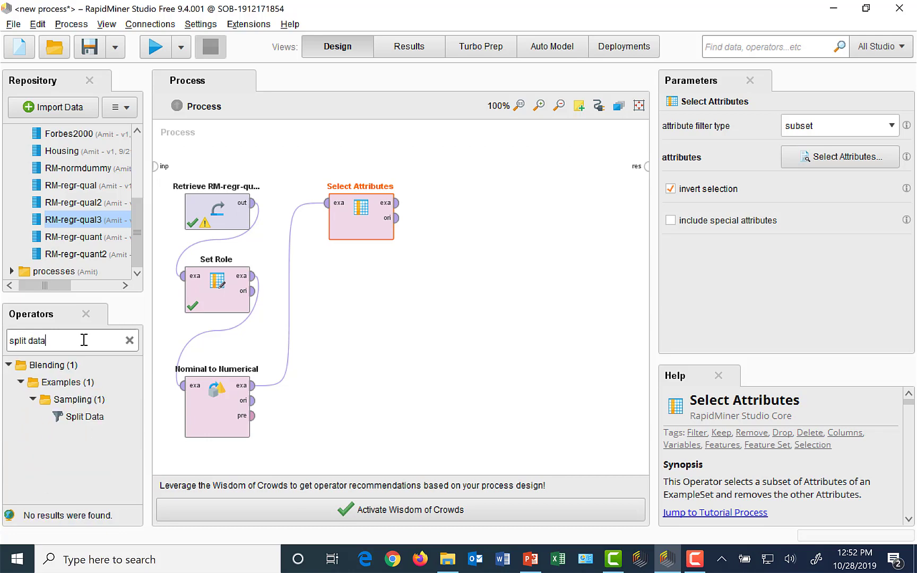
left_click_drag(98, 417, 364, 285)
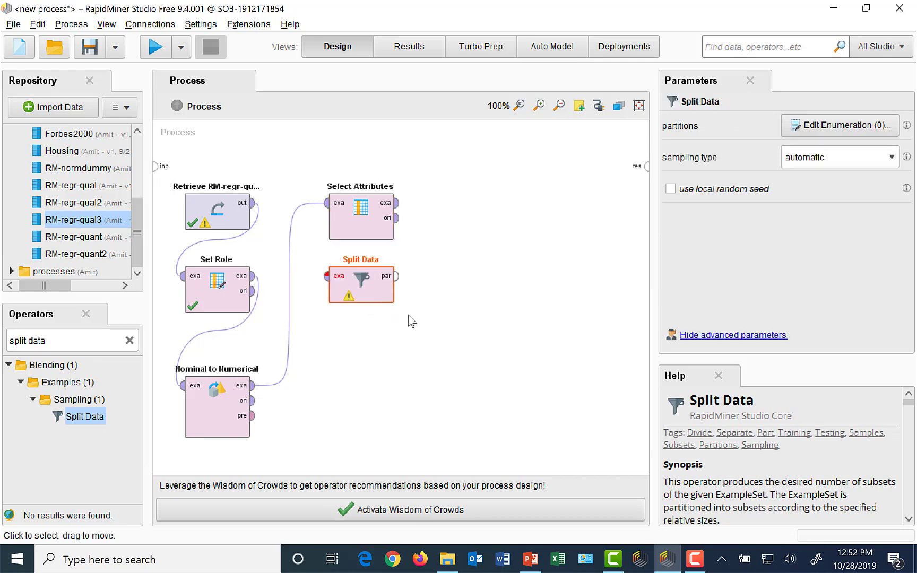
left_click(398, 202)
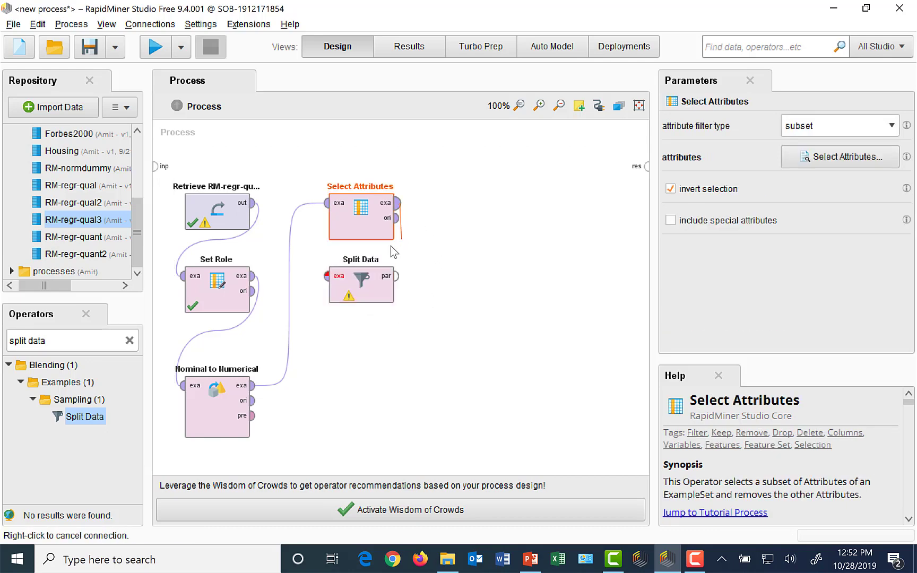
left_click(327, 276)
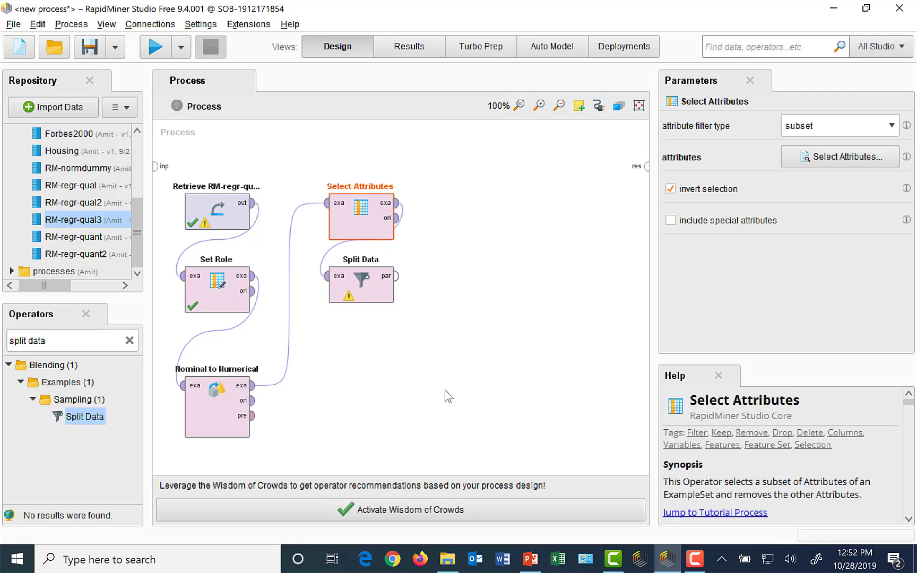
Define Split Data partitions with ratios 0.7 and 0.3 and set the sampling type to shuffled sampling
left_click(386, 296)
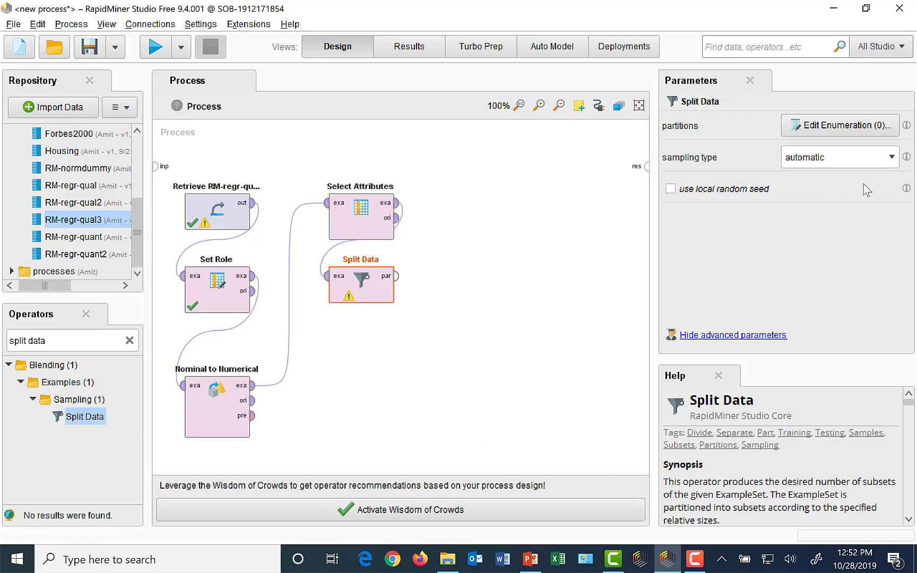
left_click(843, 126)
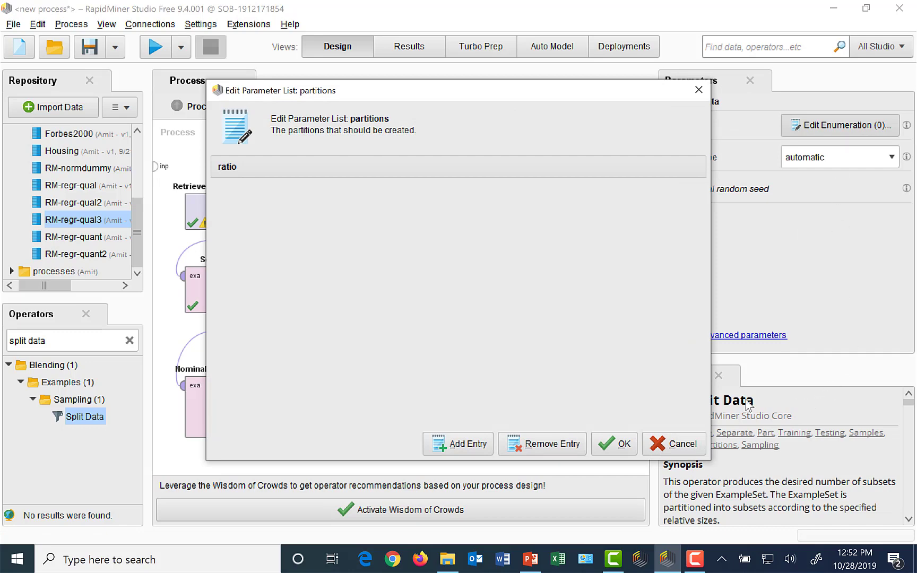
left_click(478, 449)
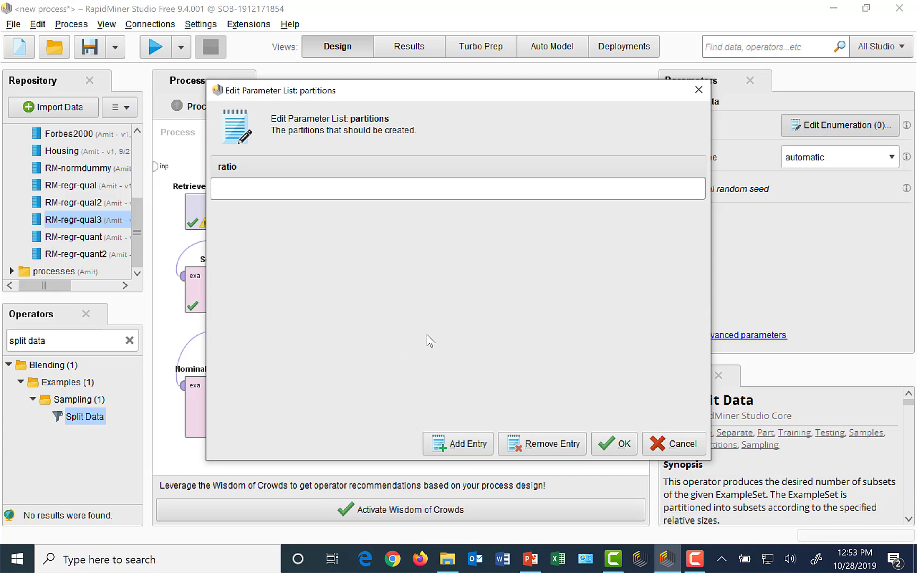
type(".7")
left_click(469, 446)
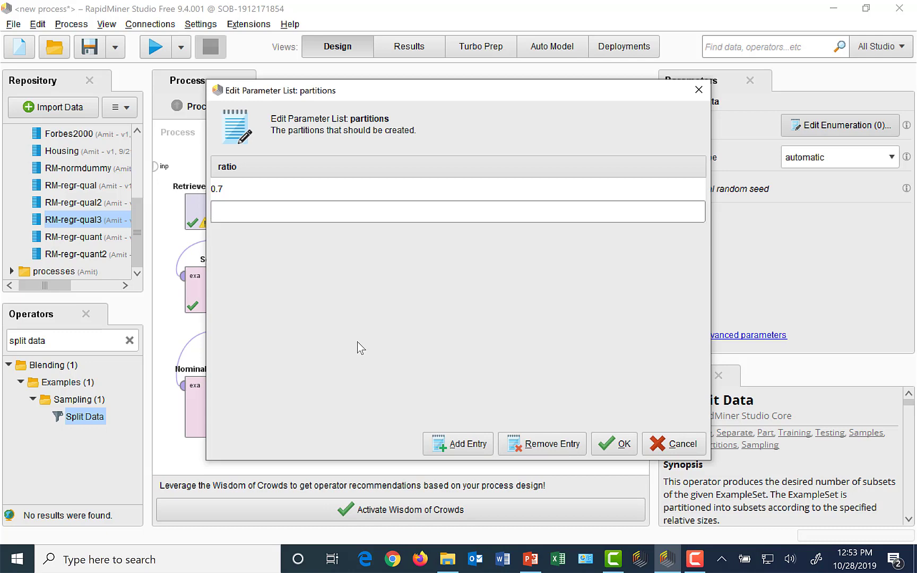
type(".3")
left_click(625, 446)
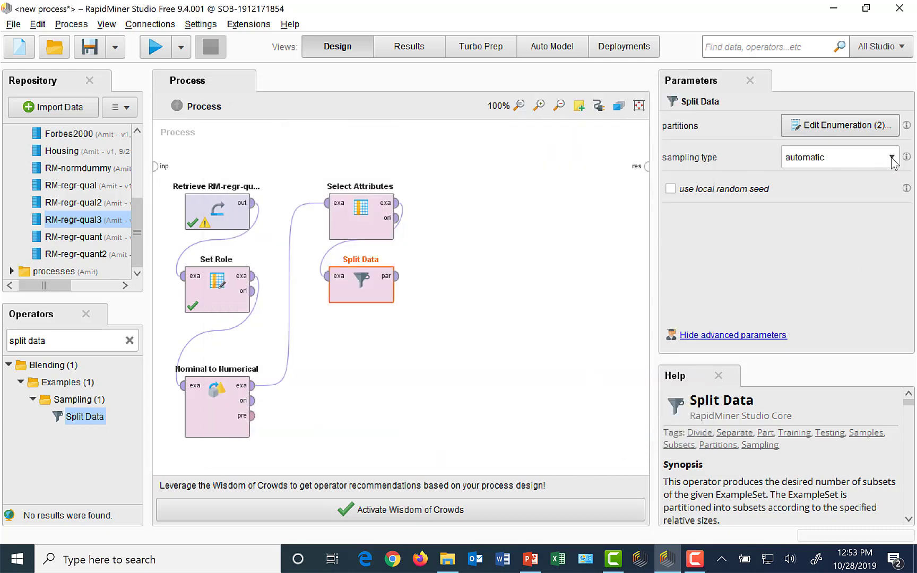
left_click(864, 159)
left_click(839, 187)
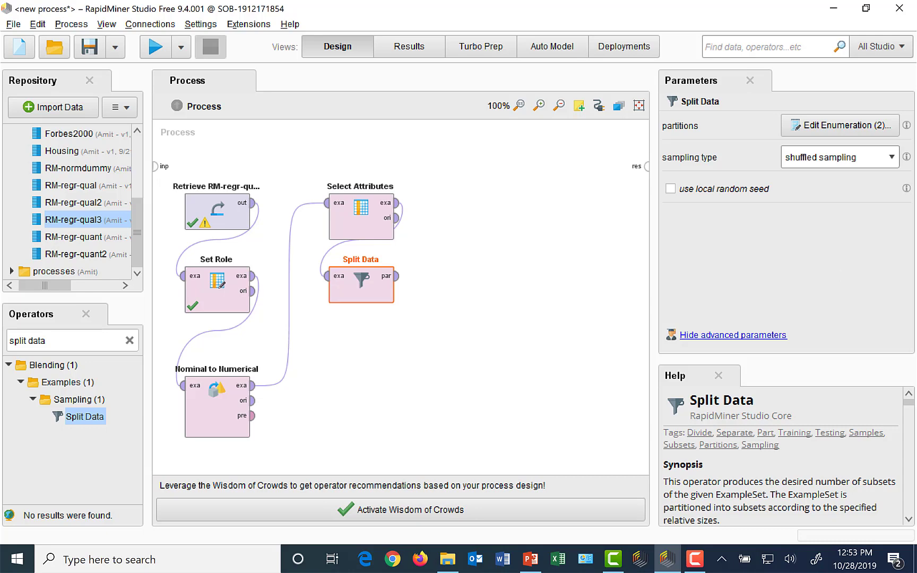
Find the Linear Regression operator and add it to the process below Split Data
triple_click(71, 341)
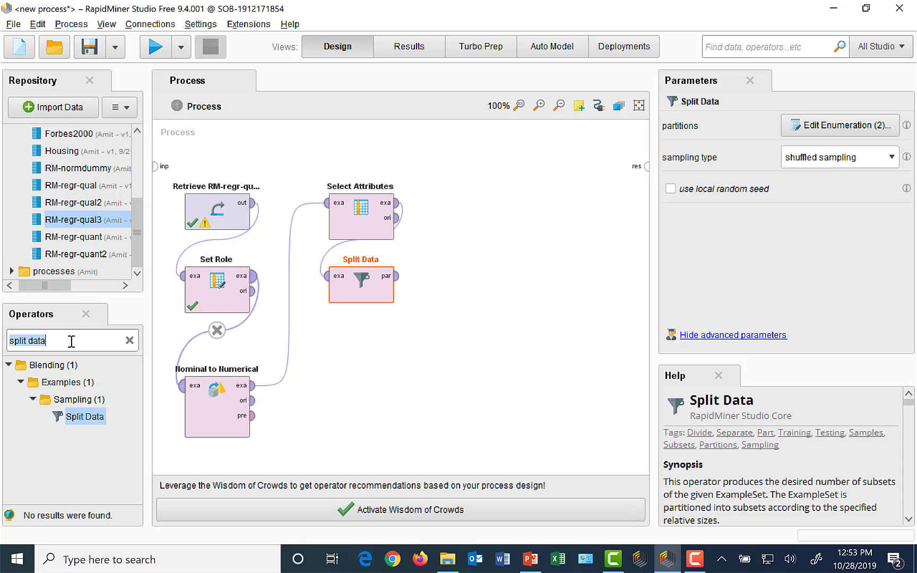
key("BackSpace")
type("linear reg")
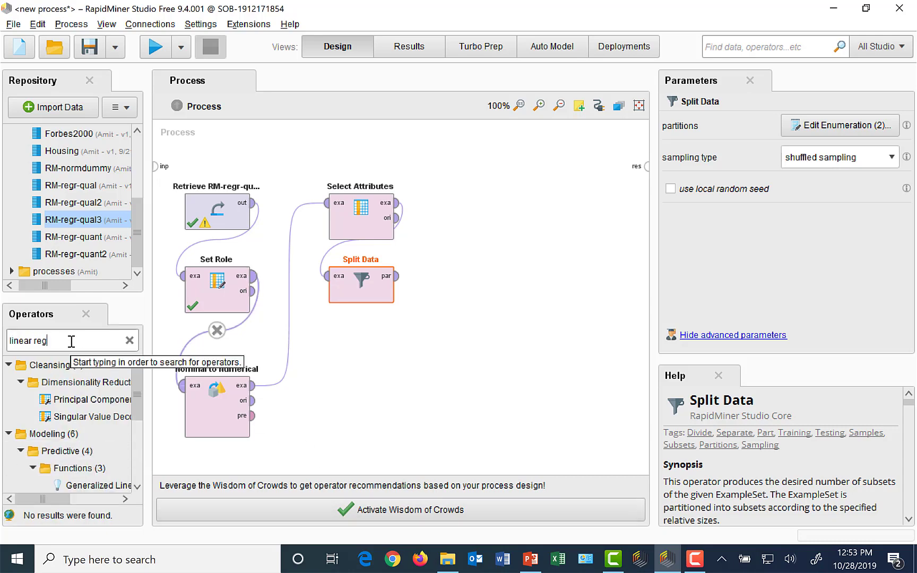
type("ression")
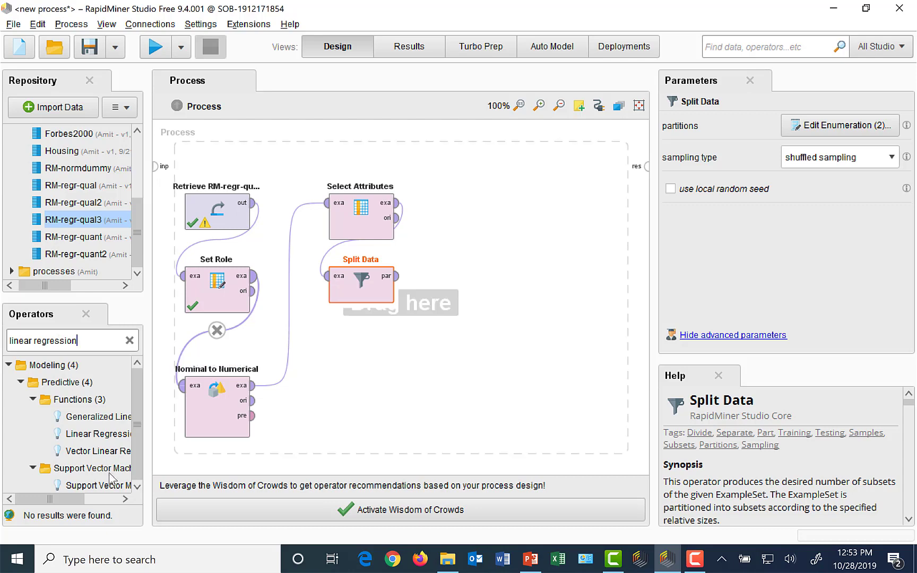
left_click(126, 499)
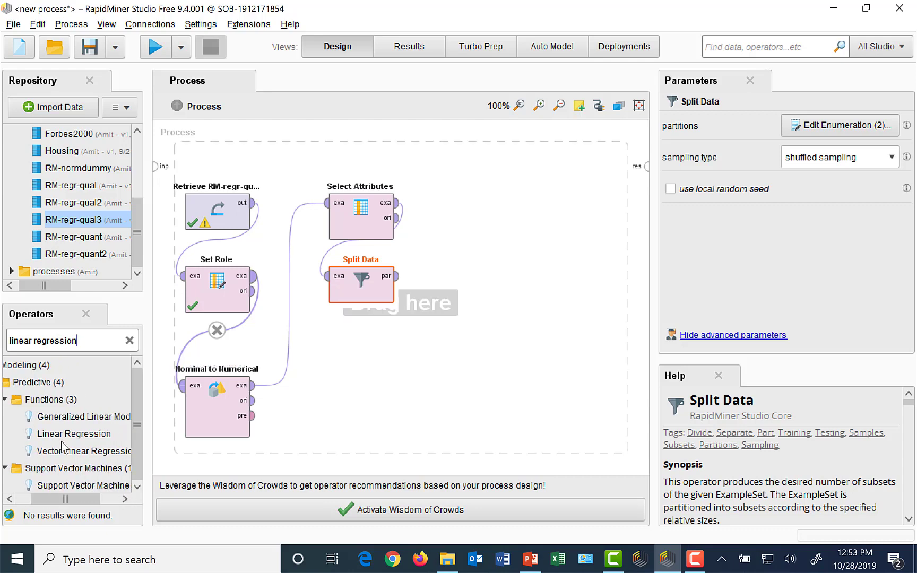
left_click_drag(63, 434, 377, 367)
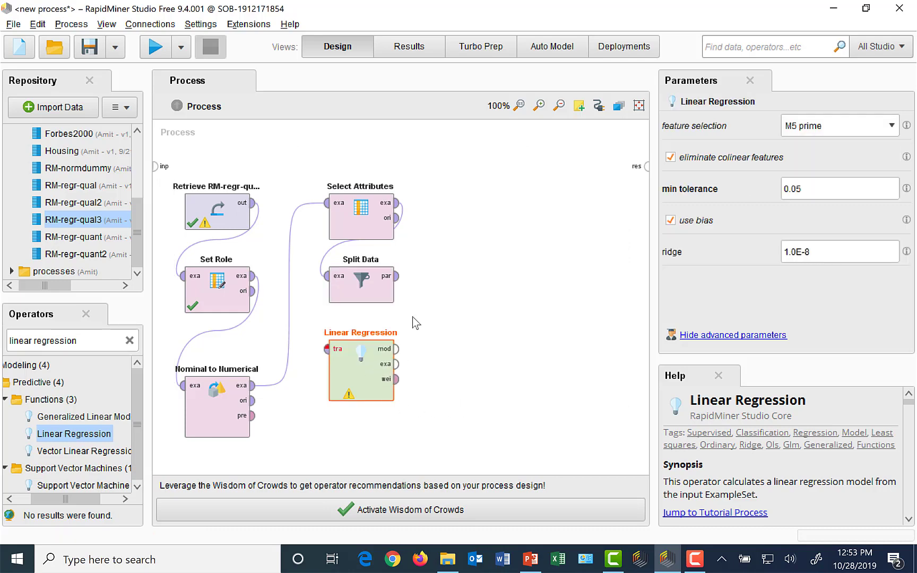
Connect the first Split Data partition to the Linear Regression training input and move Linear Regression beside Select Attributes
left_click(398, 276)
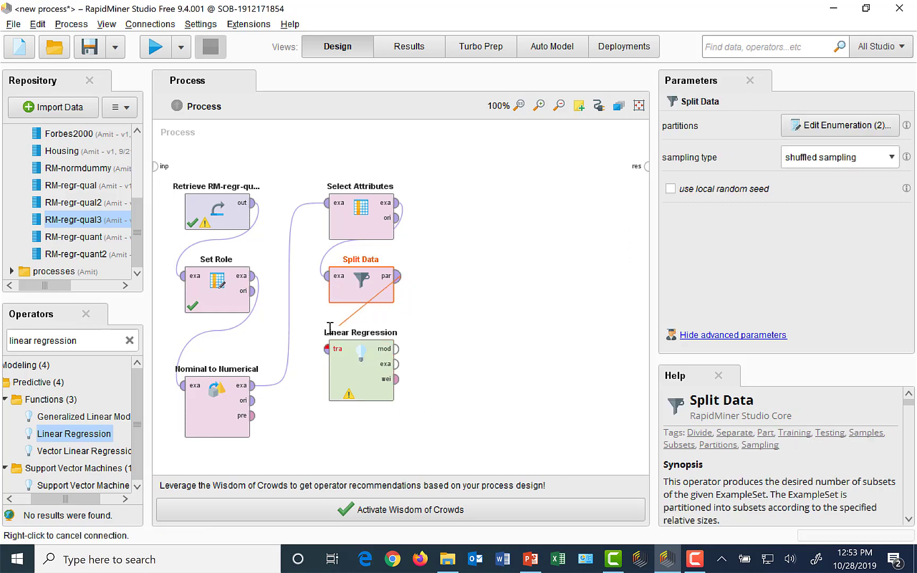
left_click(326, 348)
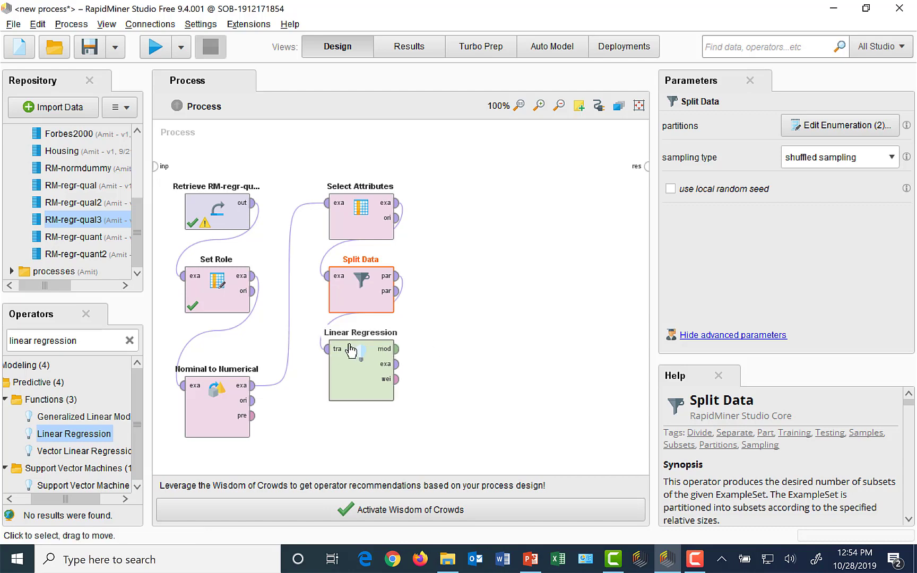
left_click_drag(350, 382, 462, 235)
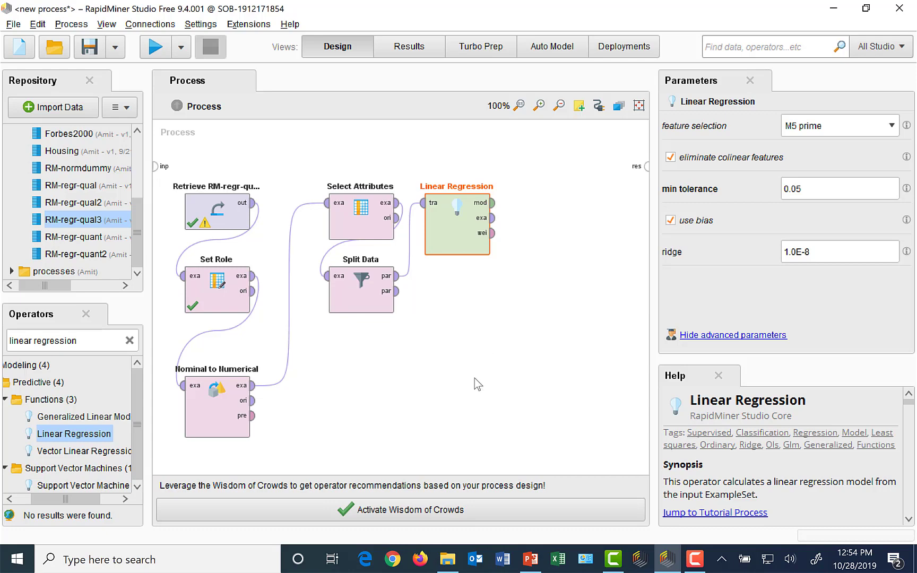
Find the Apply Model operator and place it in the process below Linear Regression
triple_click(92, 341)
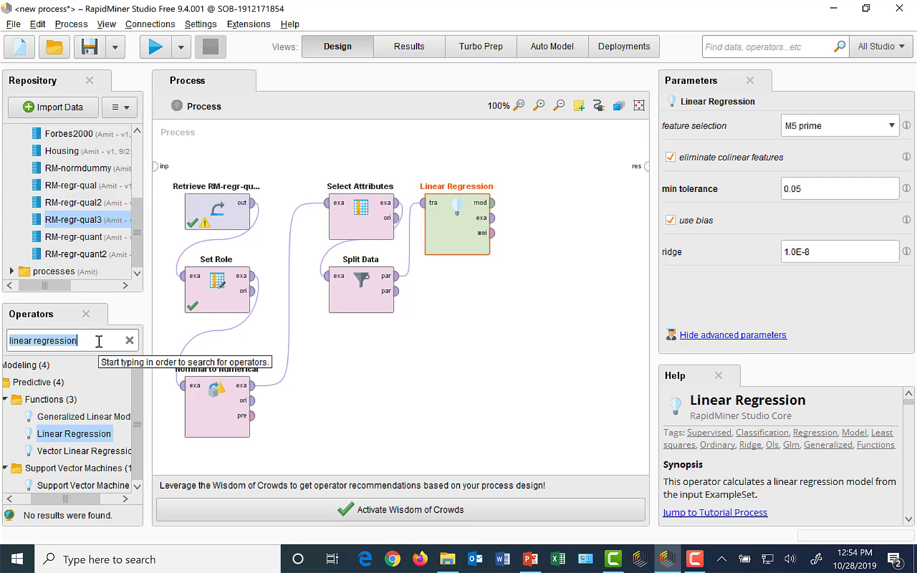
type("appl")
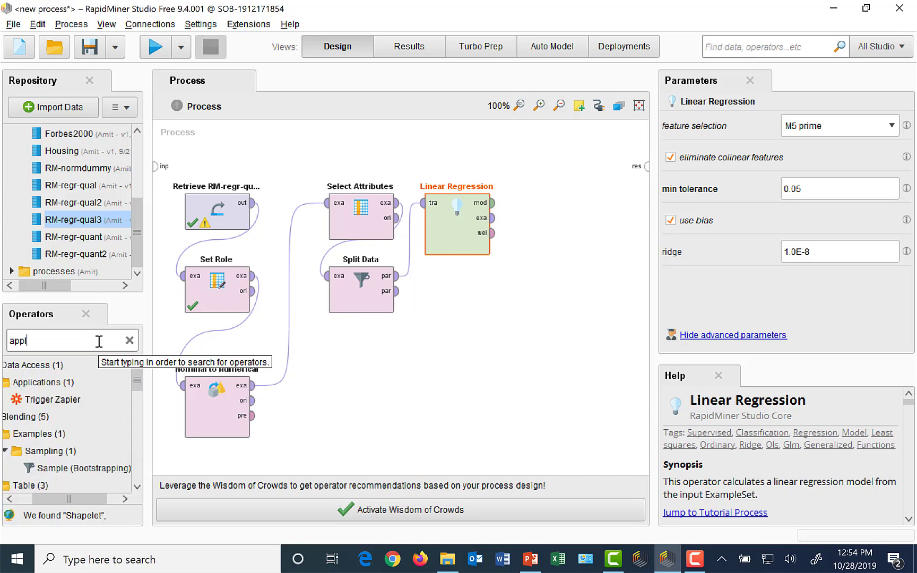
type("y model")
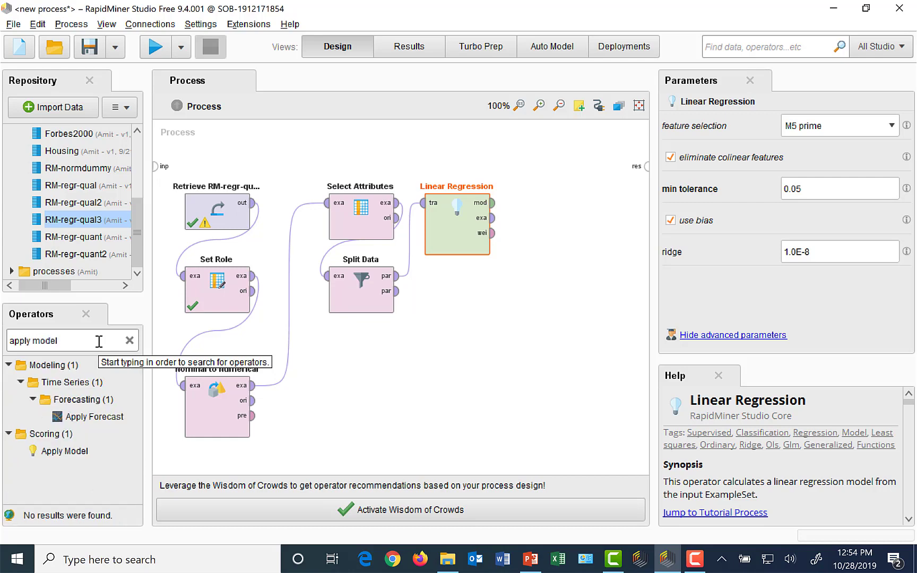
left_click(58, 453)
left_click_drag(58, 452, 492, 300)
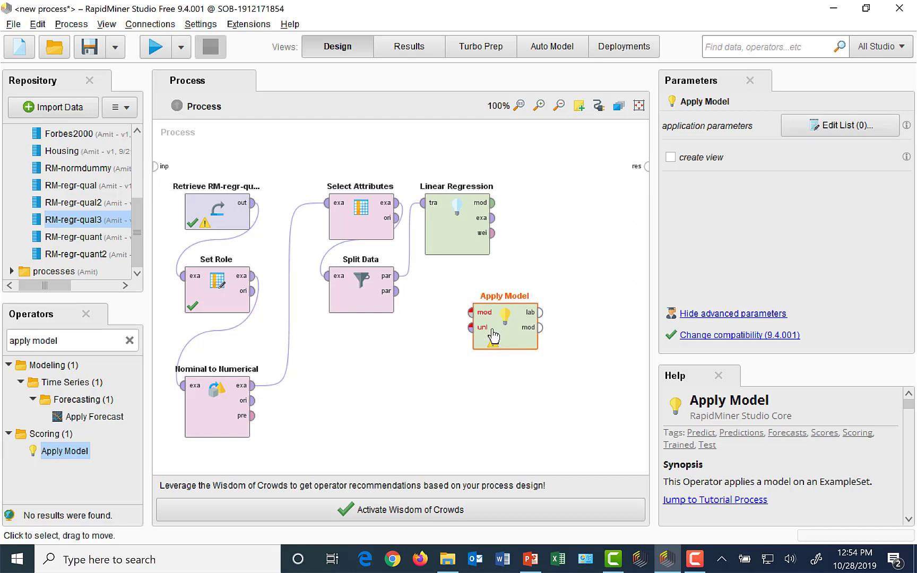
left_click_drag(492, 338, 444, 337)
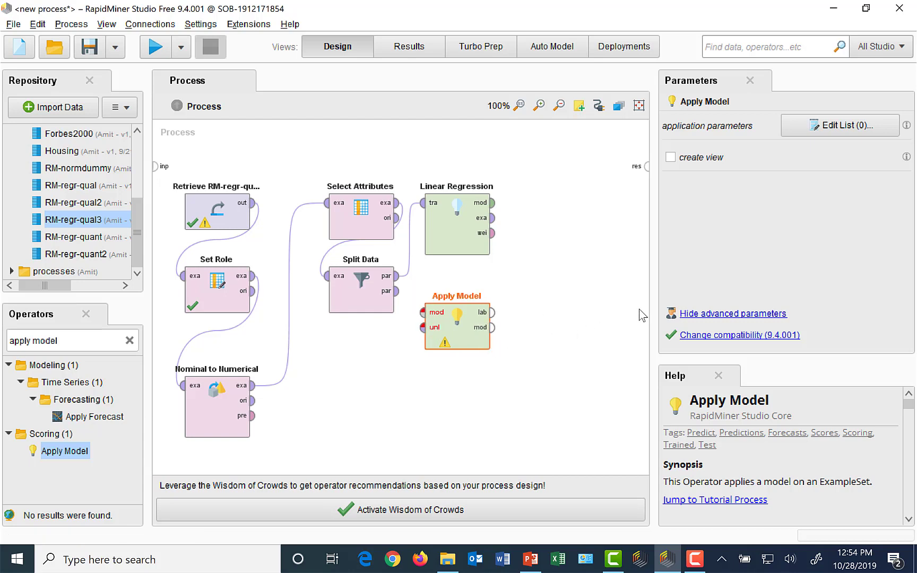
Connect the Linear Regression model and the second Split Data partition to Apply Model's model and unlabelled inputs, repositioning Apply Model below Linear Regression
left_click(493, 207)
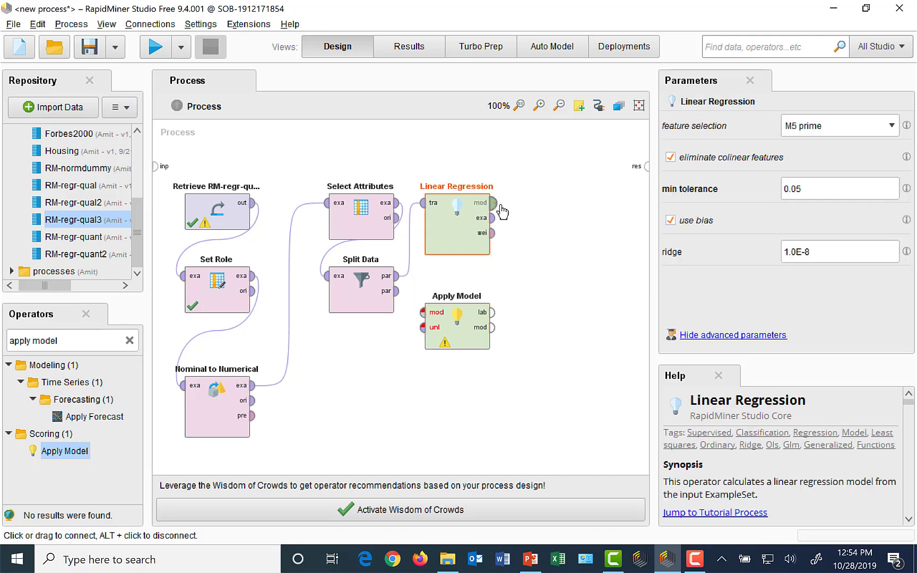
left_click(422, 313)
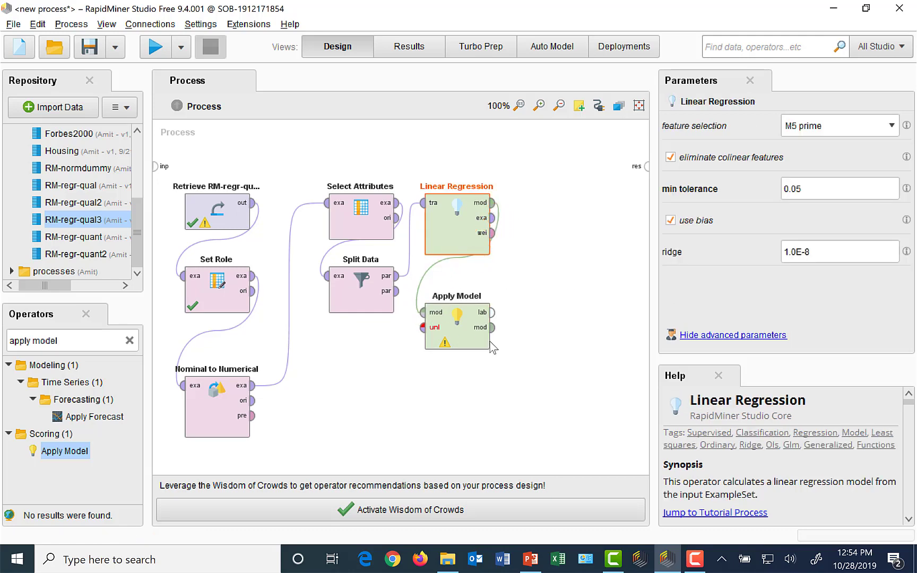
left_click(456, 342)
left_click_drag(479, 331, 528, 332)
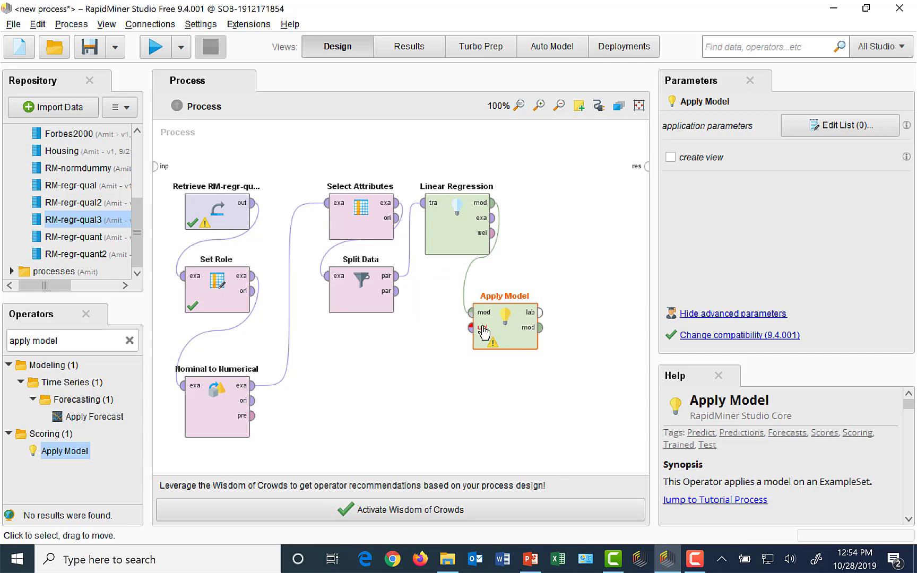
left_click(396, 291)
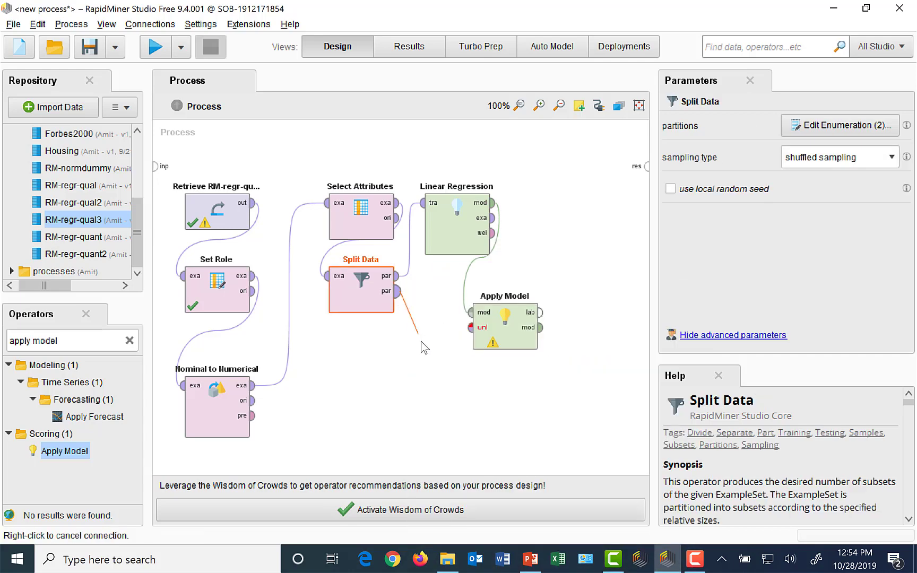
left_click(471, 328)
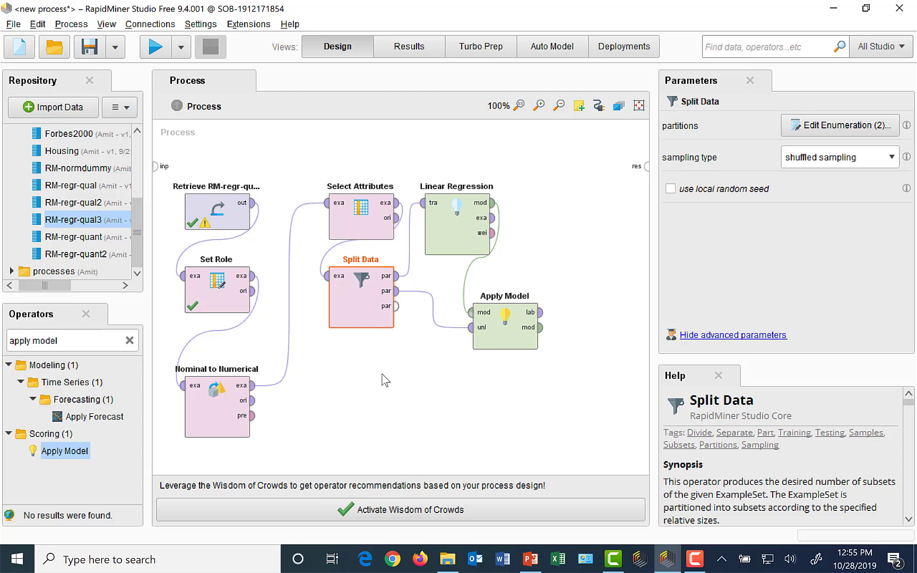
left_click(497, 356)
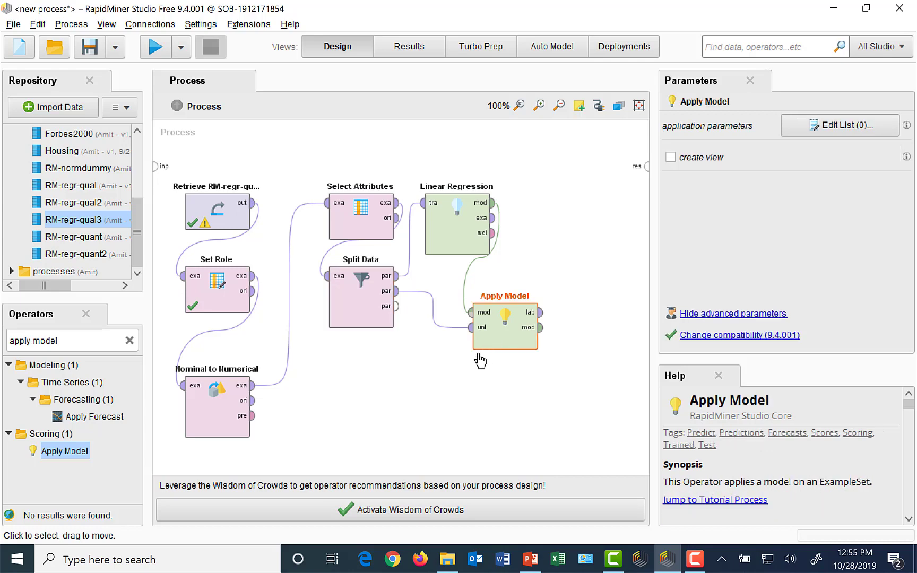
left_click_drag(479, 361, 431, 397)
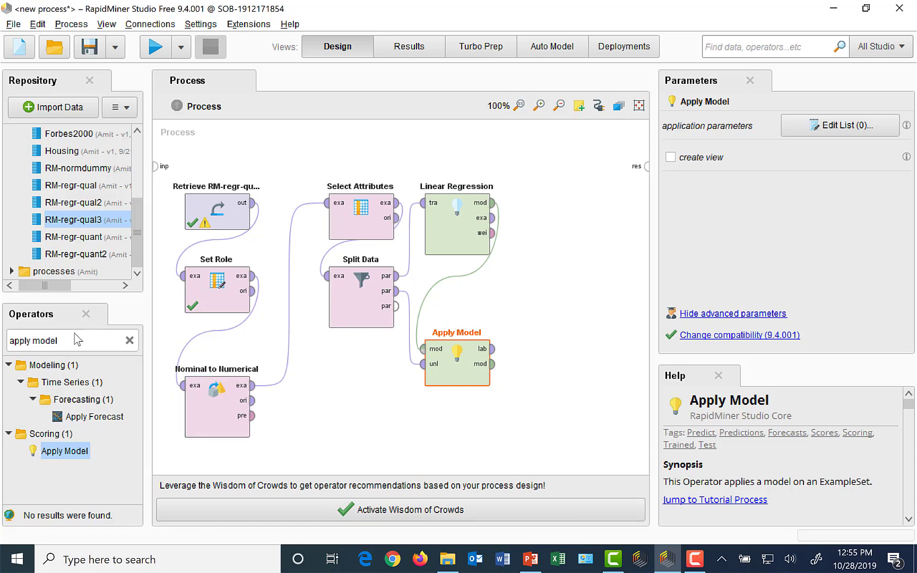
Add a Performance (Regression) operator beside Apply Model and connect Apply Model's labelled data output to its labelled data input
left_click(79, 346)
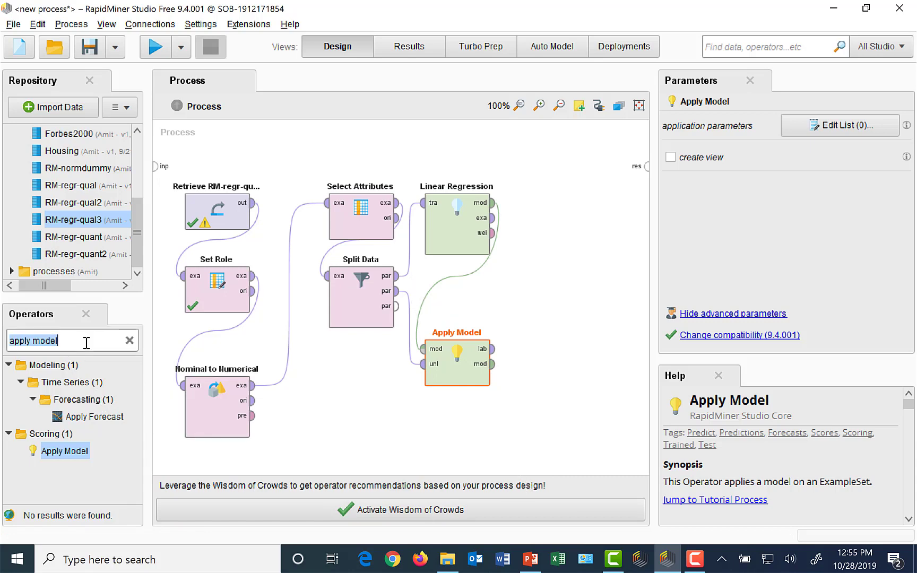
type("per")
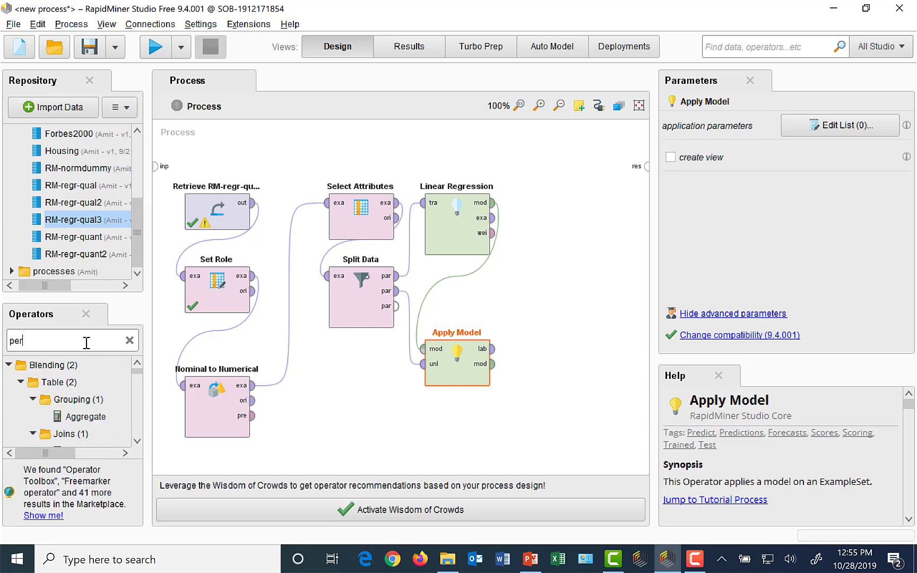
type("formance")
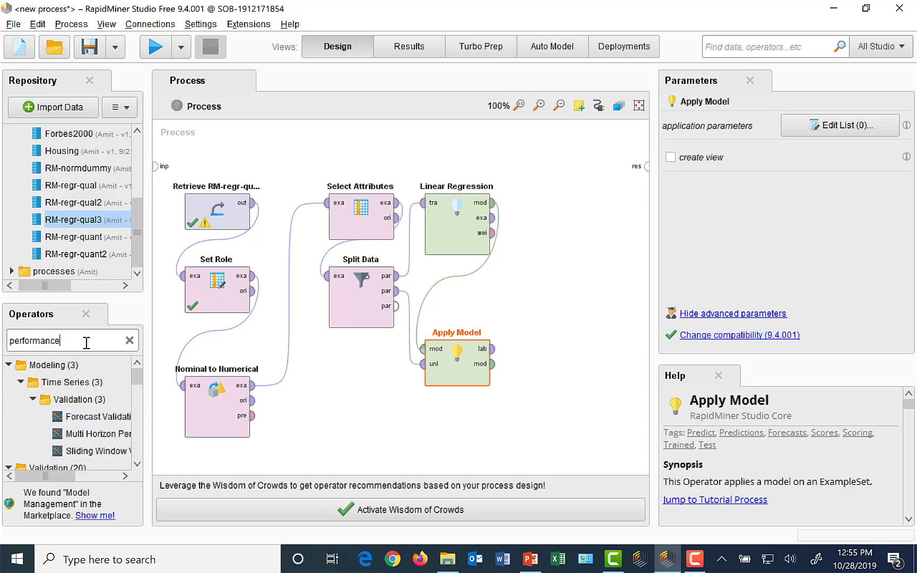
left_click(126, 476)
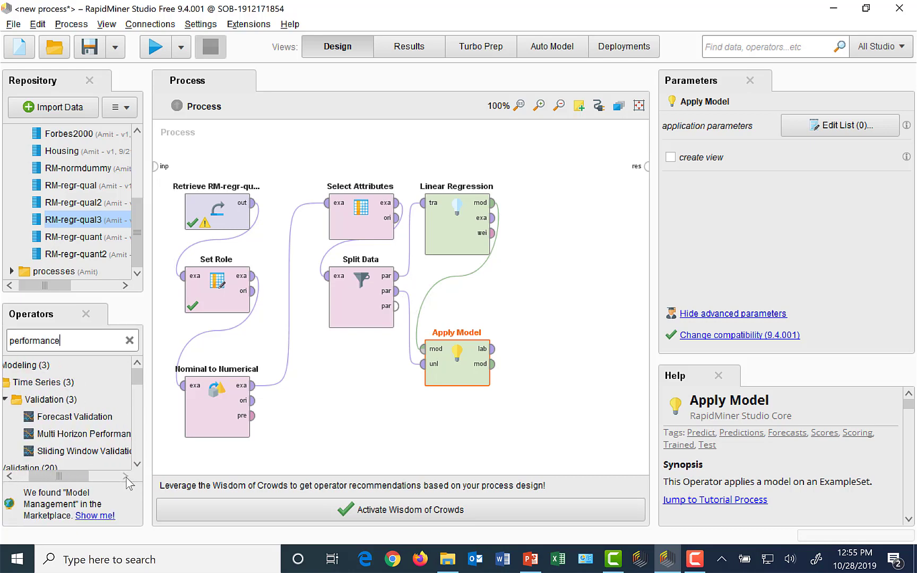
left_click(126, 477)
left_click(126, 476)
left_click(137, 463)
left_click(138, 464)
left_click(138, 463)
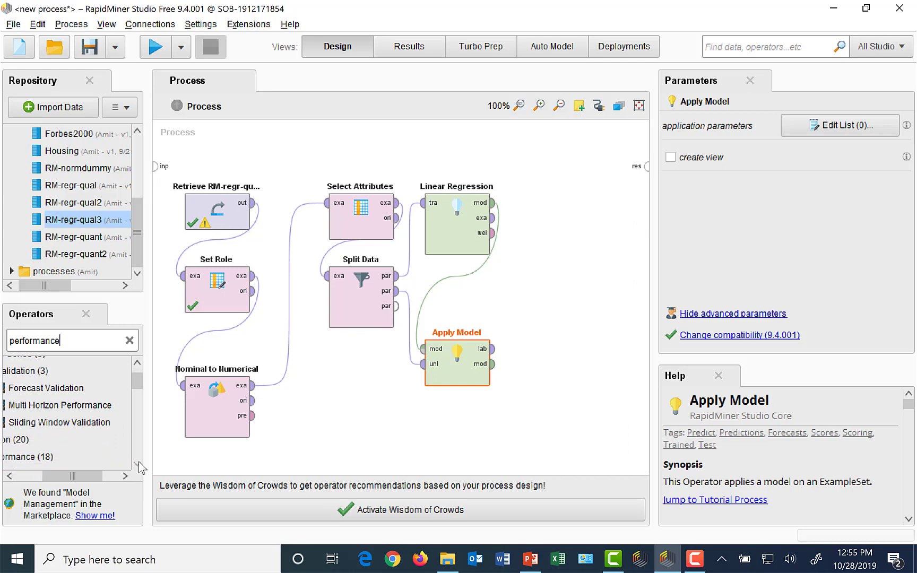
left_click(138, 463)
left_click(138, 464)
left_click(138, 463)
left_click(137, 464)
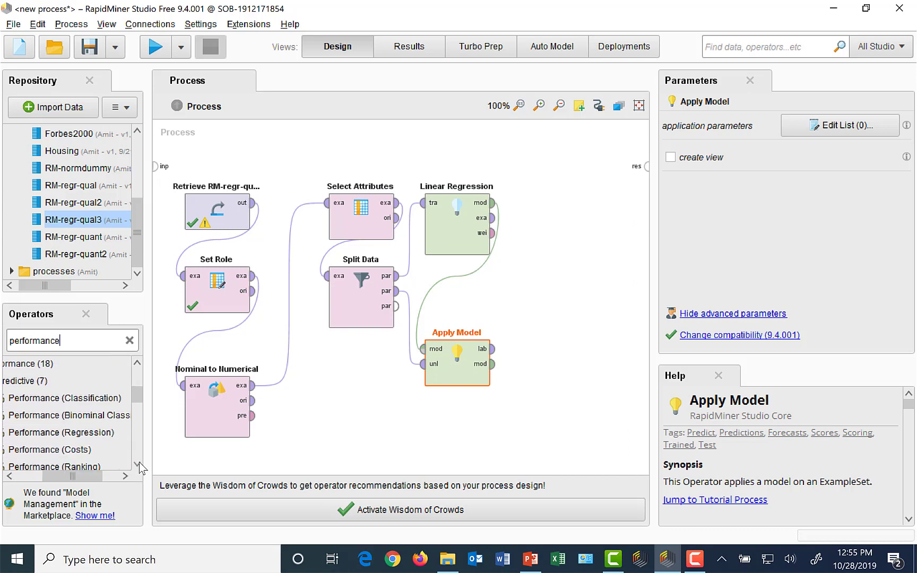
left_click(26, 434)
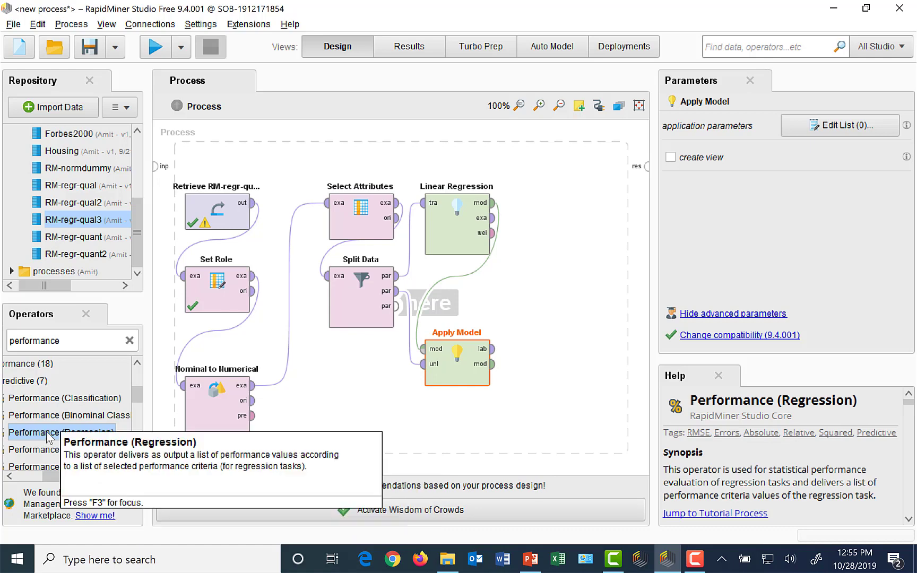
left_click_drag(42, 434, 555, 286)
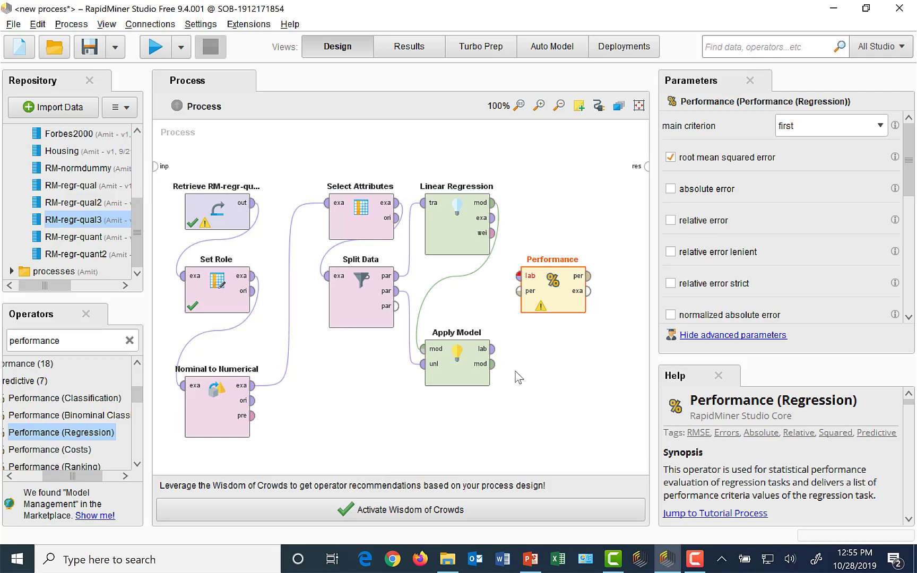
left_click(494, 348)
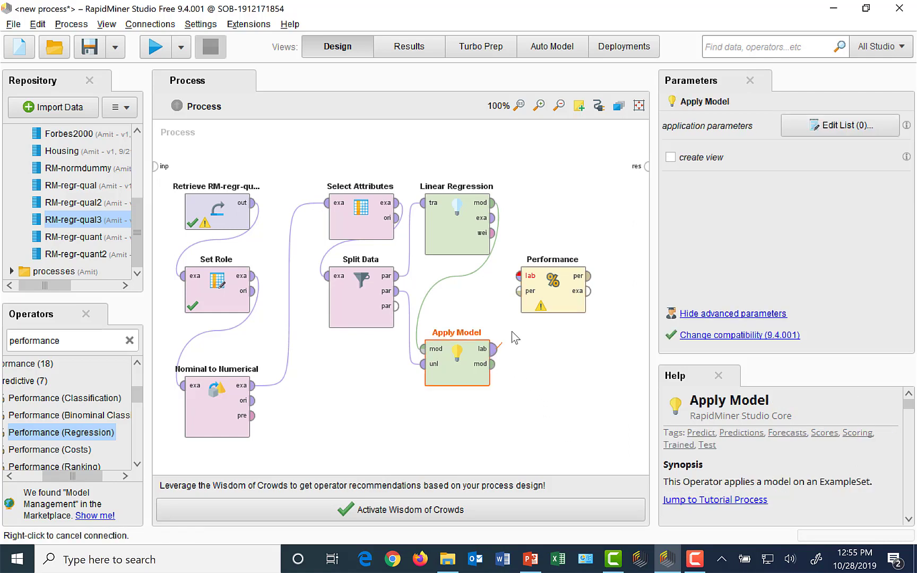
left_click(521, 275)
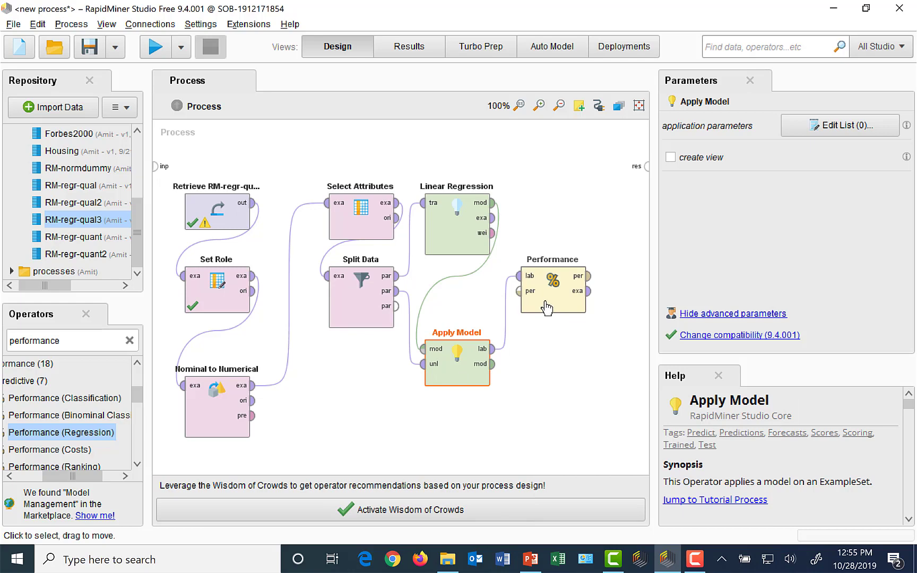
Enable absolute error, correlation and squared correlation as additional criteria of the Performance operator
left_click(547, 307)
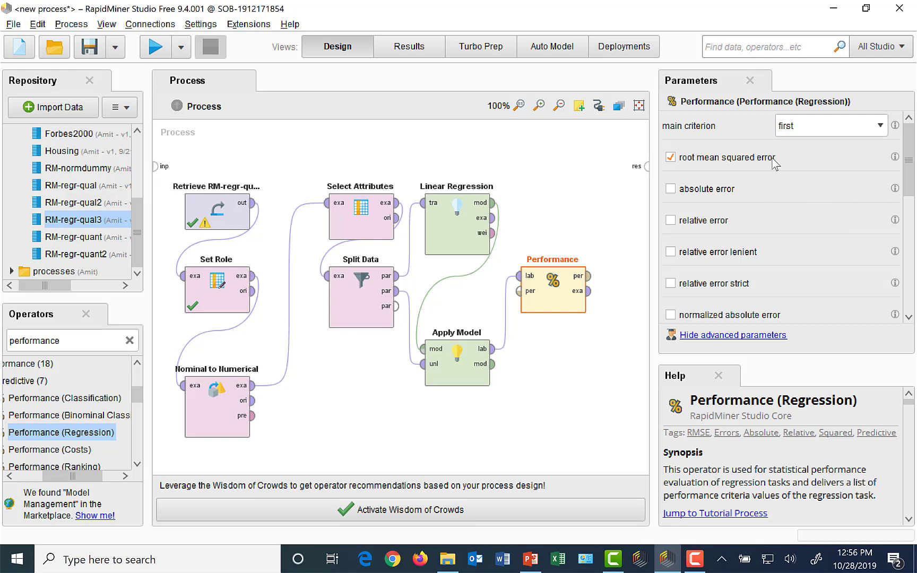
left_click(672, 189)
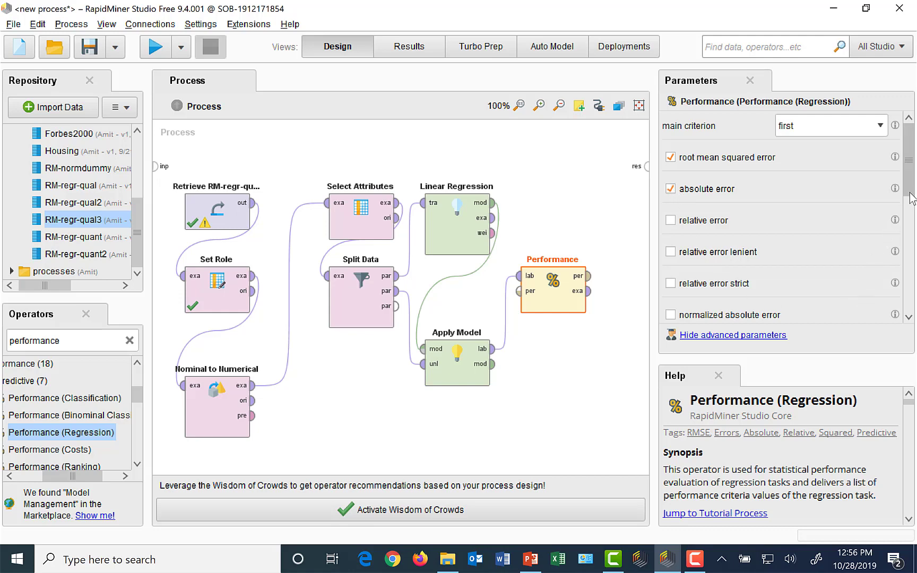
left_click_drag(909, 200, 914, 275)
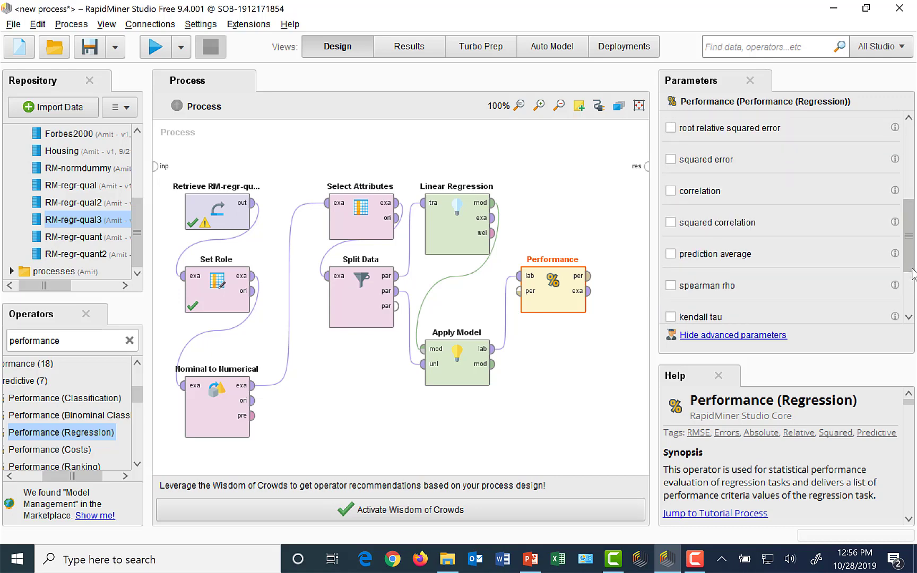
left_click(671, 191)
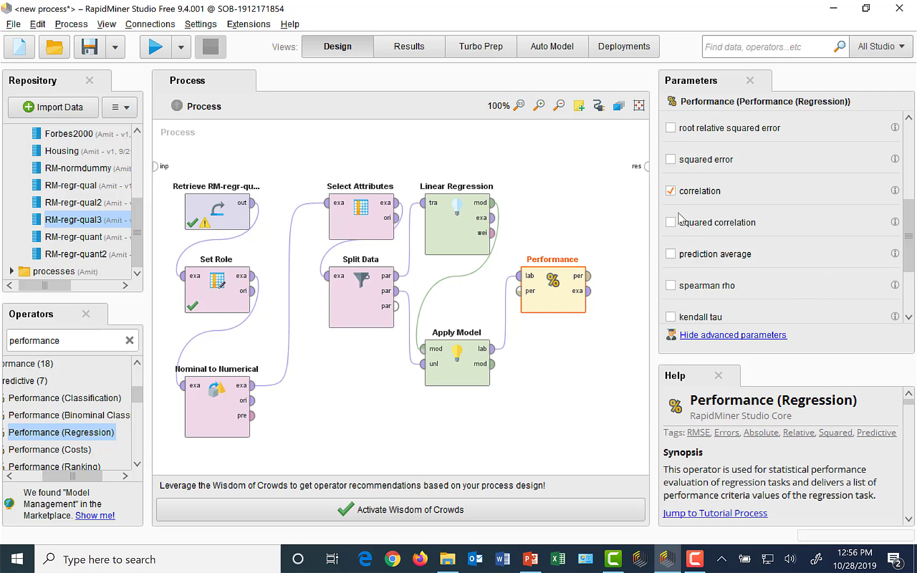
left_click(671, 223)
Set Linear Regression's feature selection to none and disable the elimination of colinear features
left_click(460, 234)
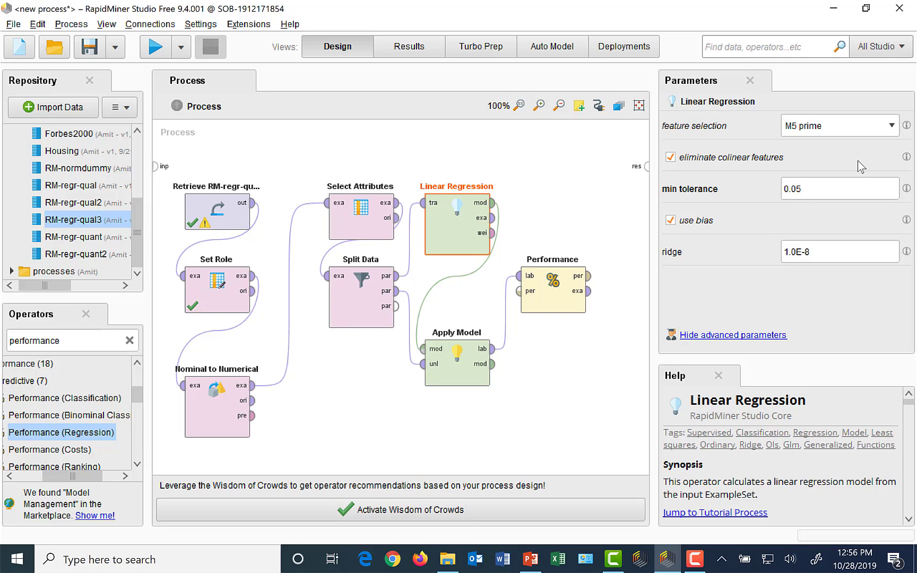
left_click(893, 127)
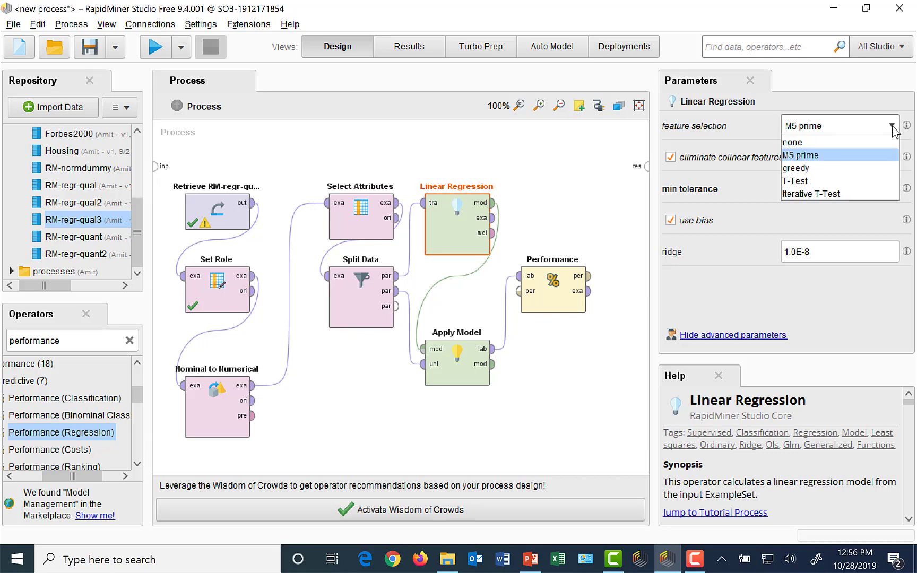
left_click(797, 143)
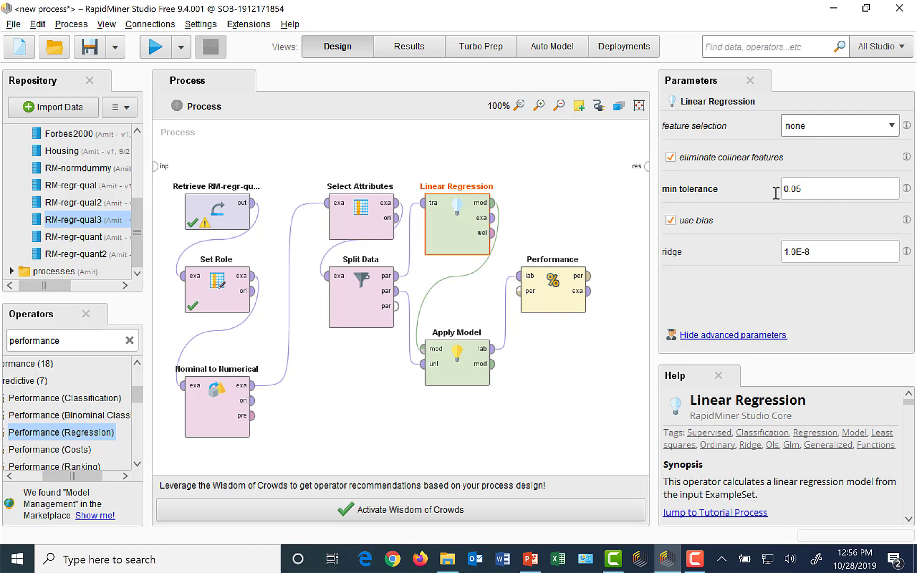
left_click(671, 158)
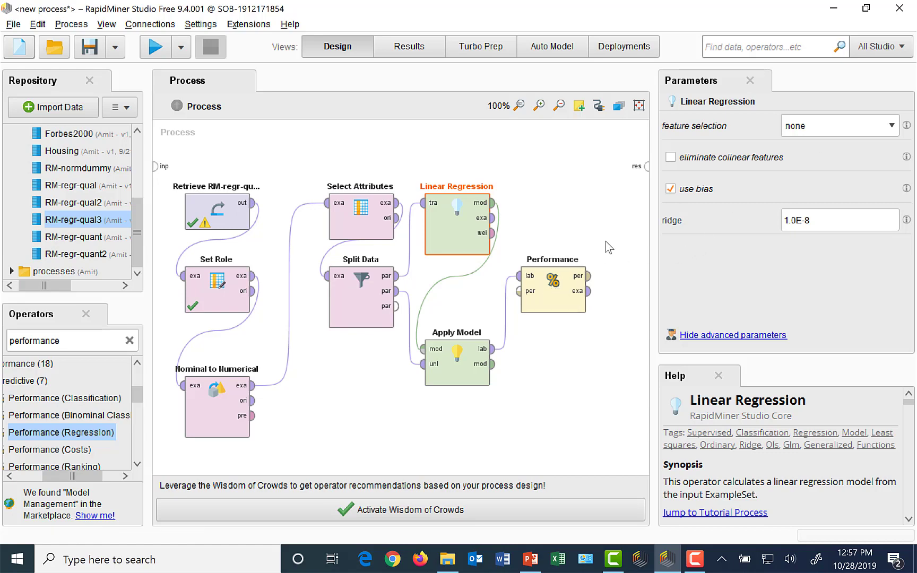
Connect Performance's performance and example set outputs and Apply Model's model output to the first three process result ports
left_click(588, 276)
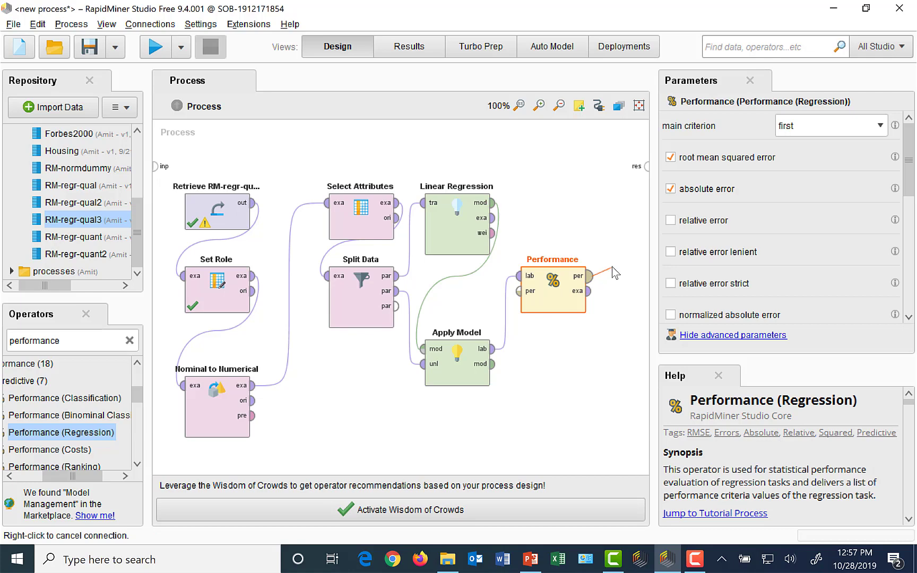
right_click(637, 168)
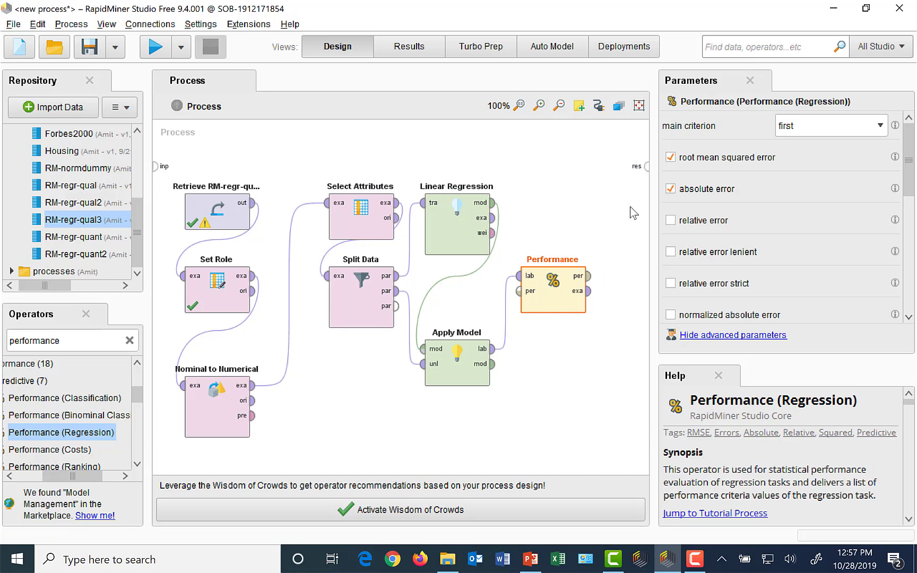
left_click(589, 276)
left_click(646, 167)
left_click(589, 291)
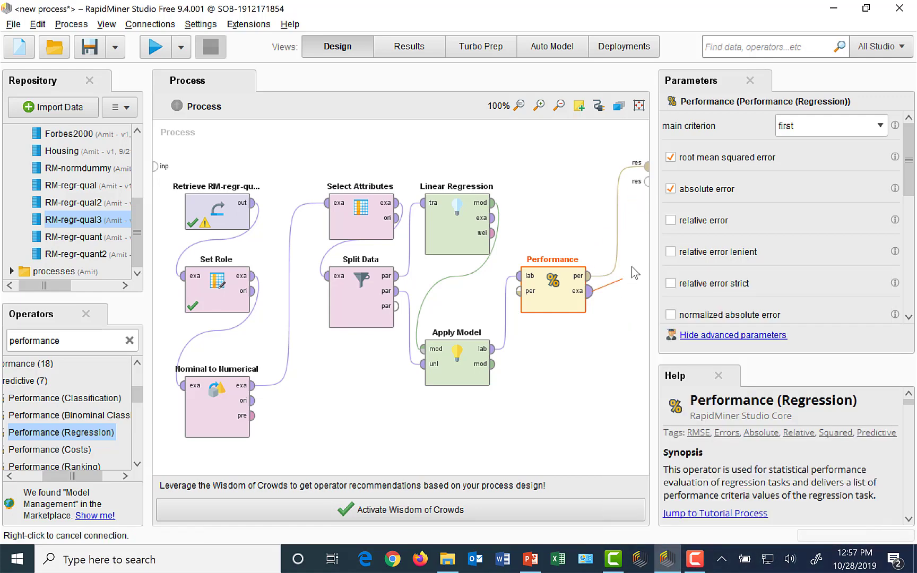
left_click(645, 182)
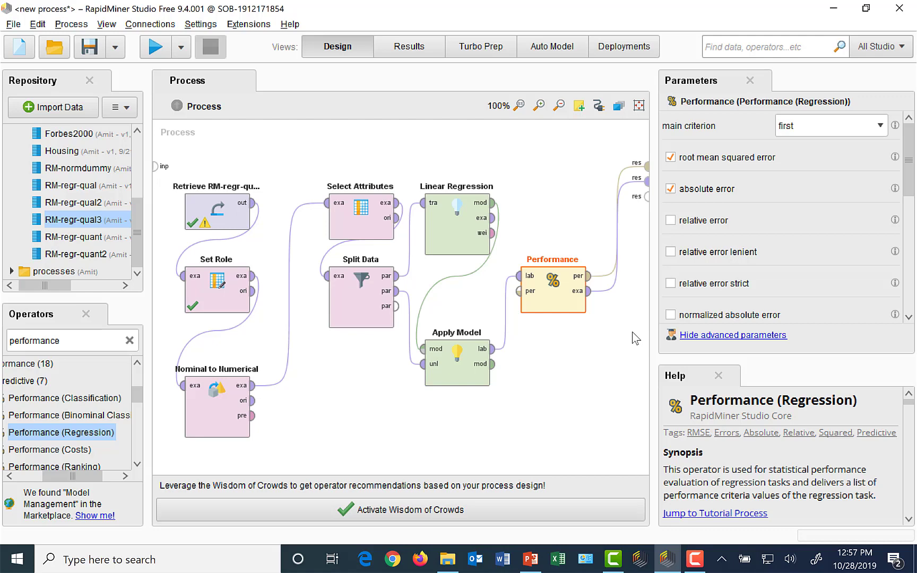
left_click(493, 365)
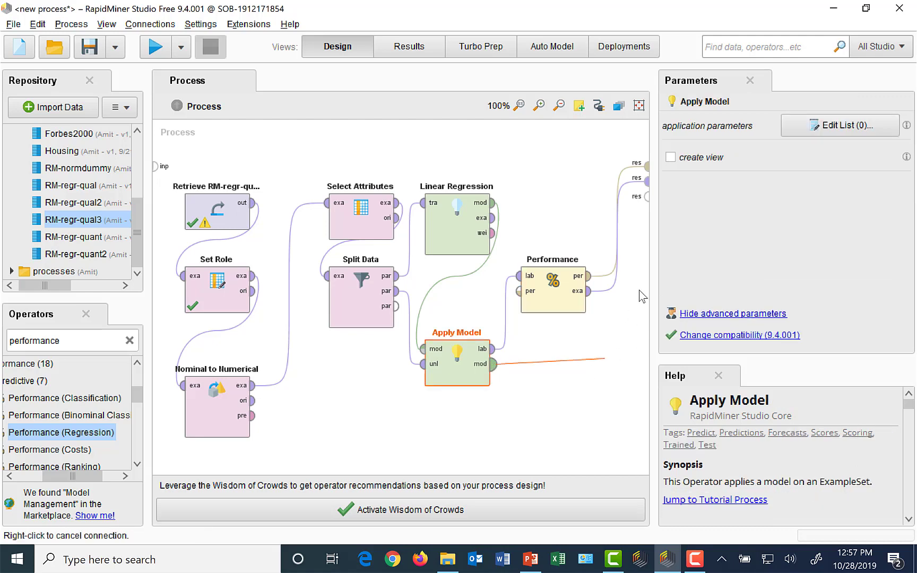
left_click(647, 197)
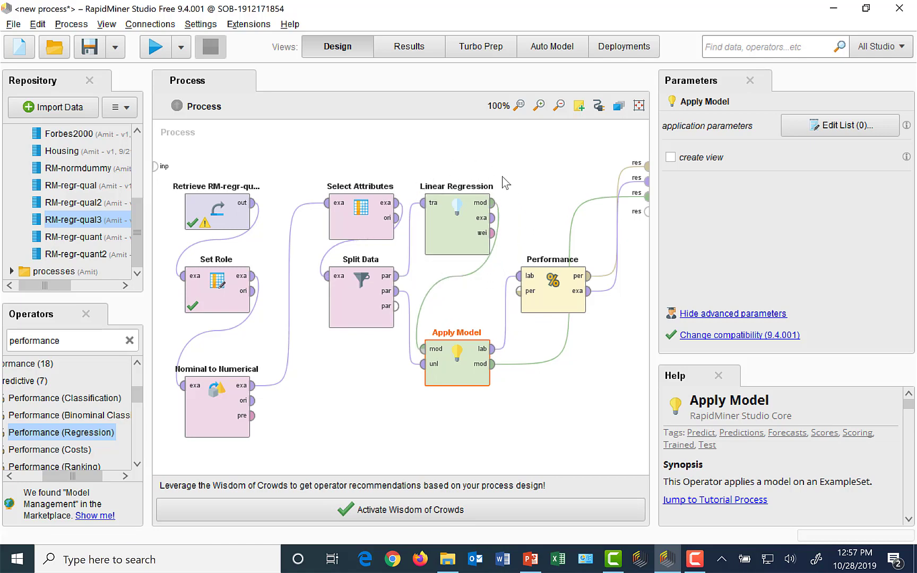
Review the settings of the Linear Regression, Nominal to Numerical, Select Attributes and Performance operators and the data flow between them
left_click(451, 243)
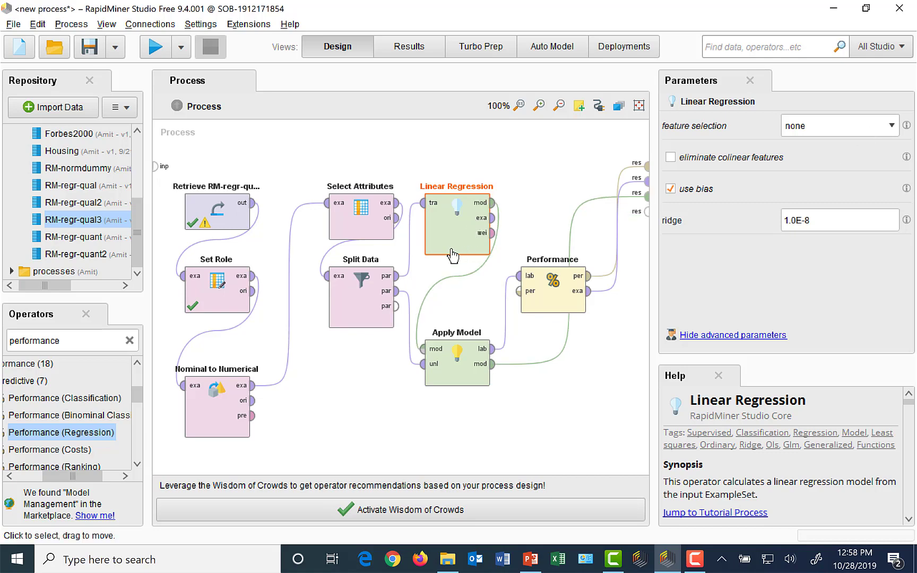
mouse_move(398, 233)
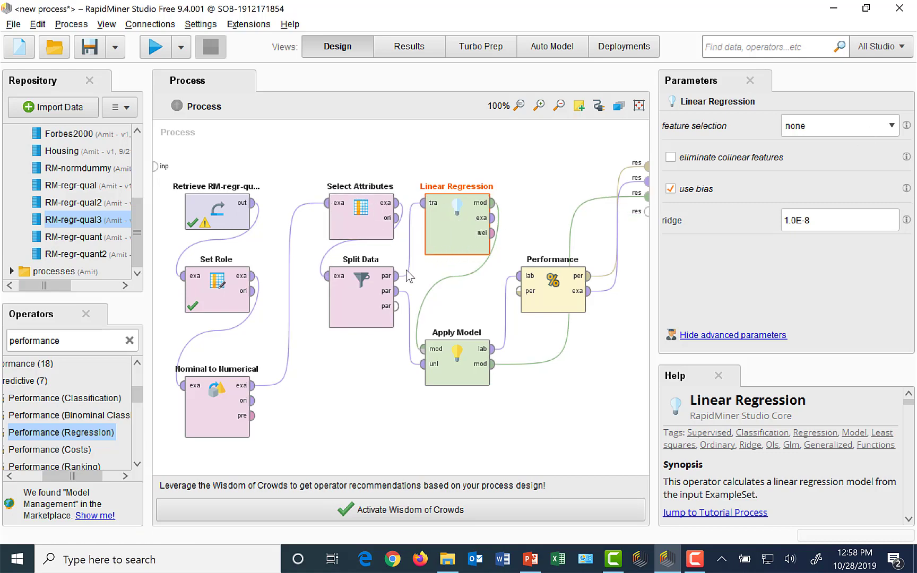
left_click(216, 416)
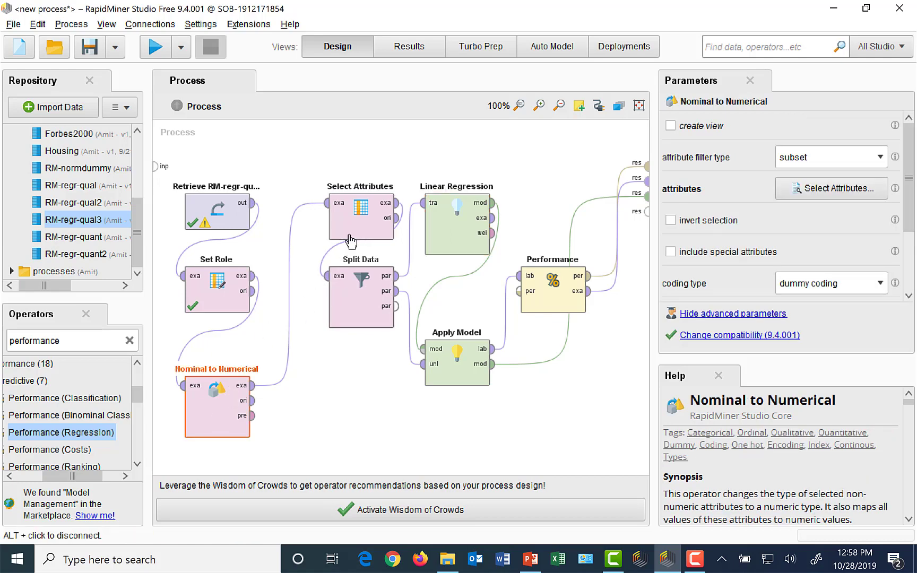
left_click(358, 231)
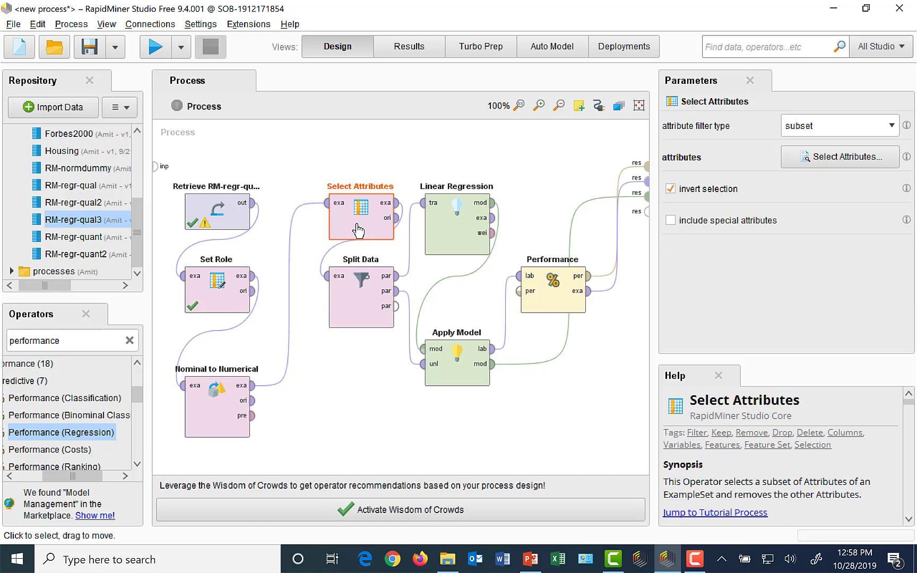
left_click(214, 418)
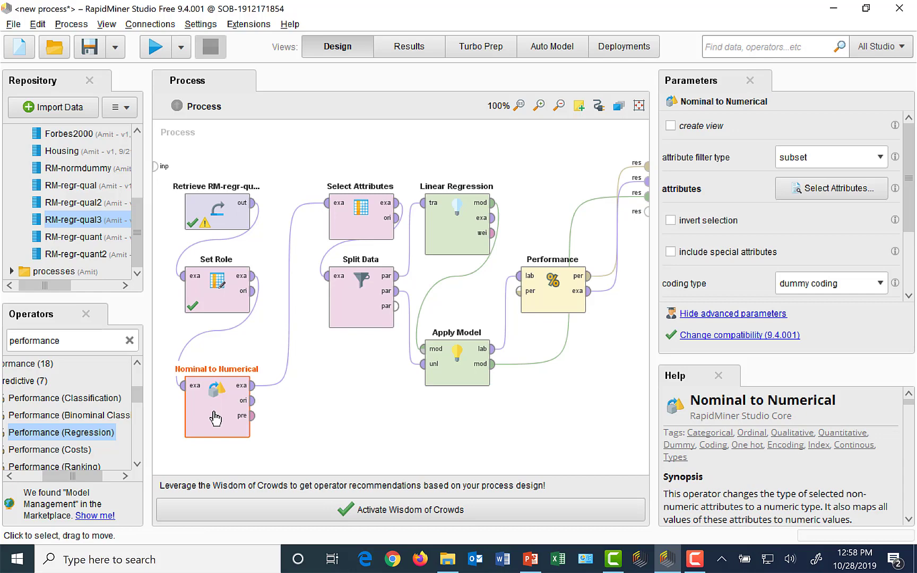
left_click(348, 222)
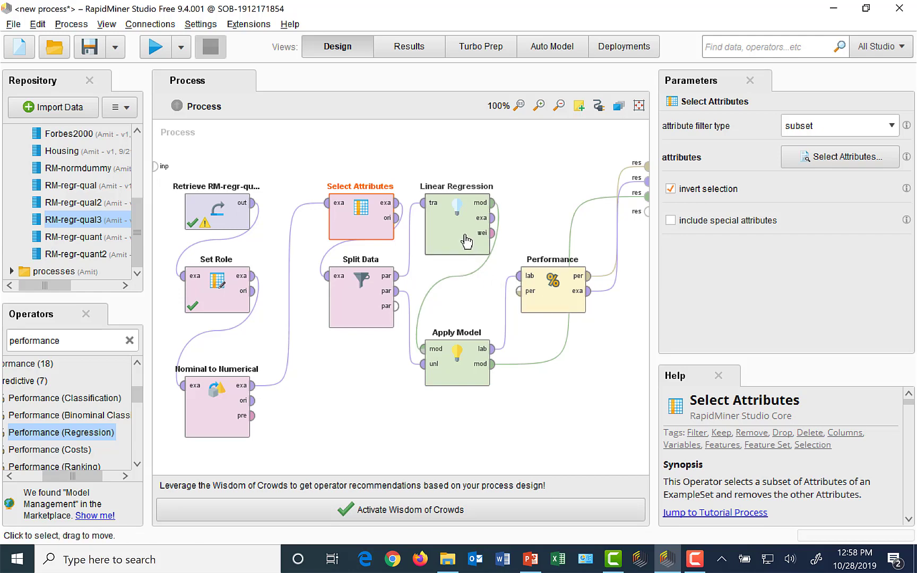
left_click(215, 403)
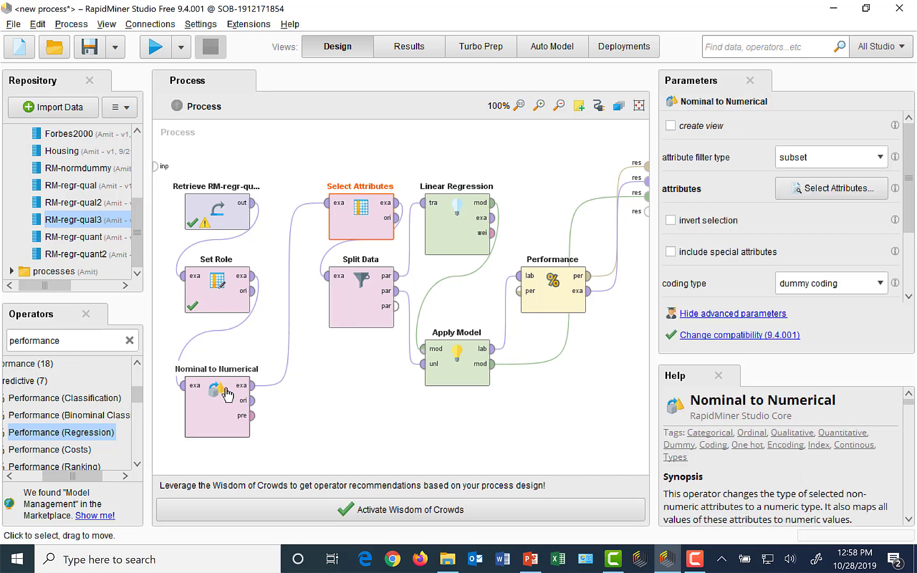
left_click(348, 231)
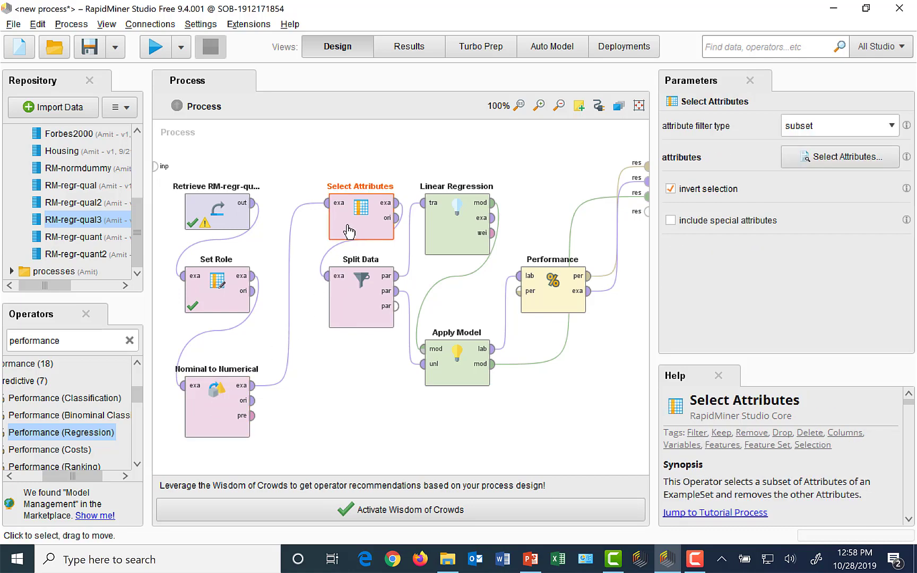
left_click(359, 304)
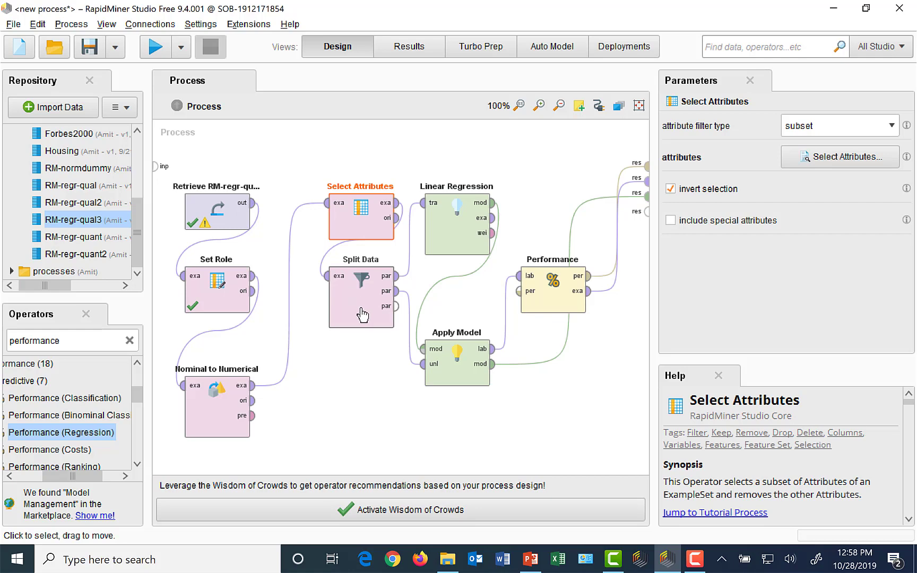
left_click(562, 314)
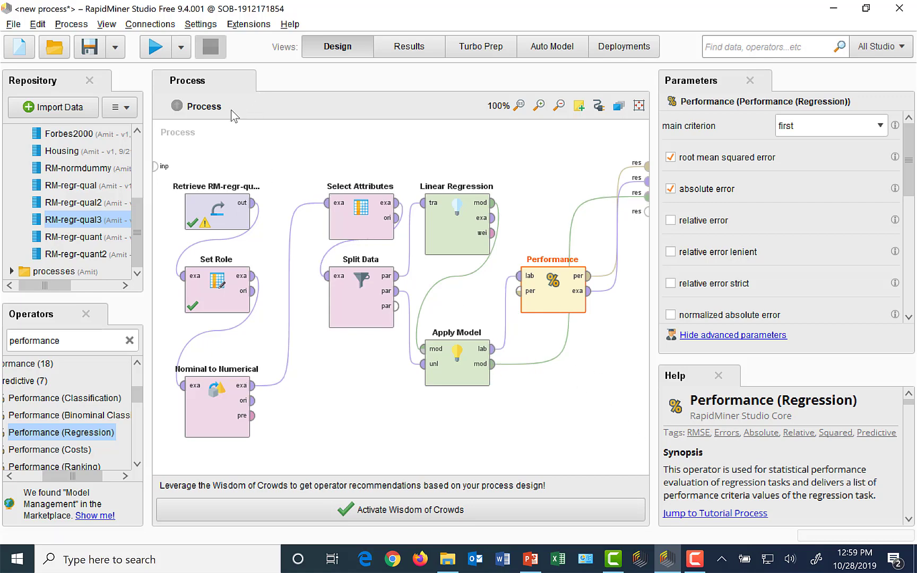
Run the process and examine the regression coefficients, then the root mean squared error and squared correlation in the performance results
left_click(156, 49)
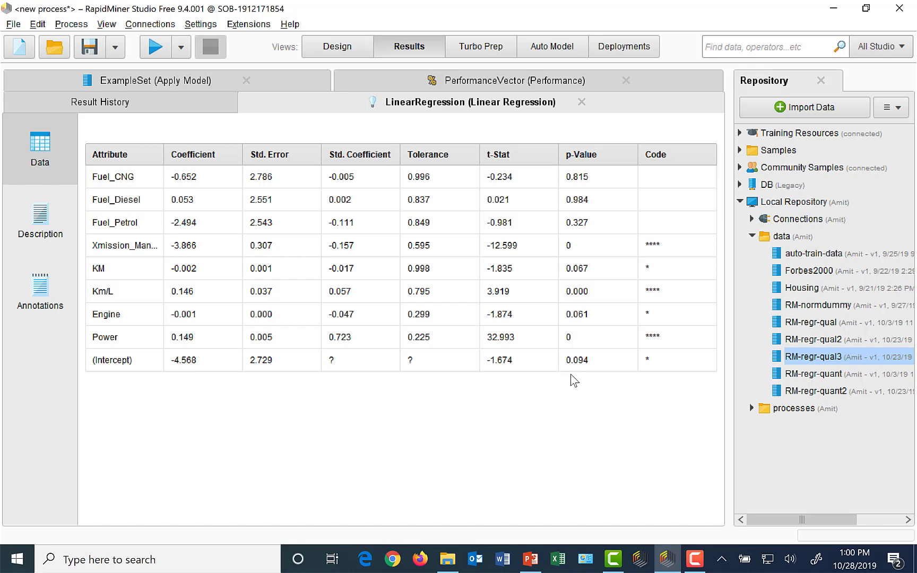
left_click(481, 84)
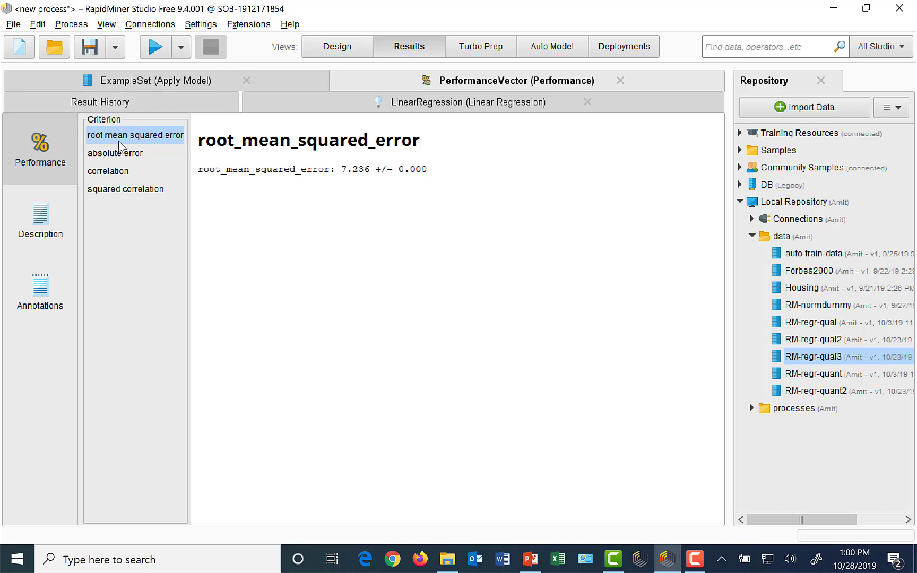
left_click(124, 190)
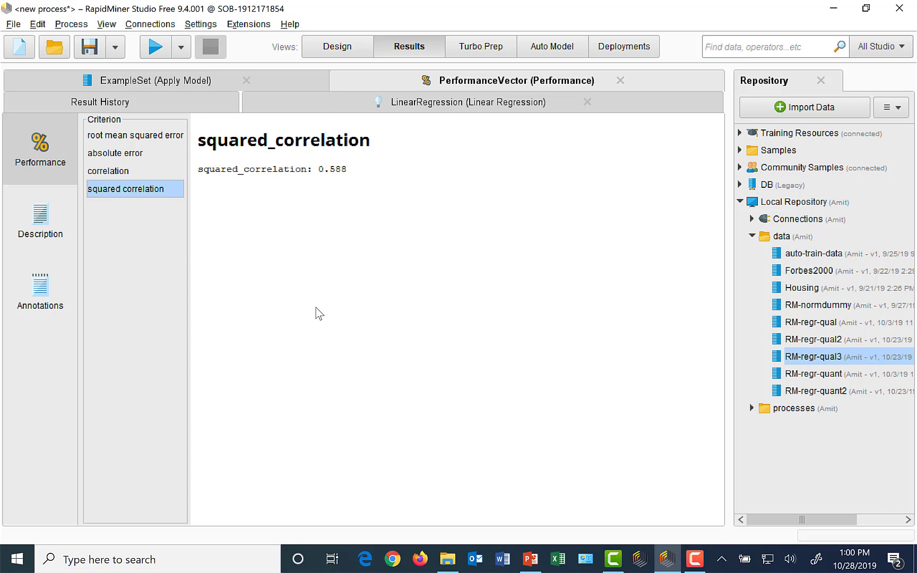
Return to the process design and open the Nominal to Numerical operator's parameters
left_click(338, 51)
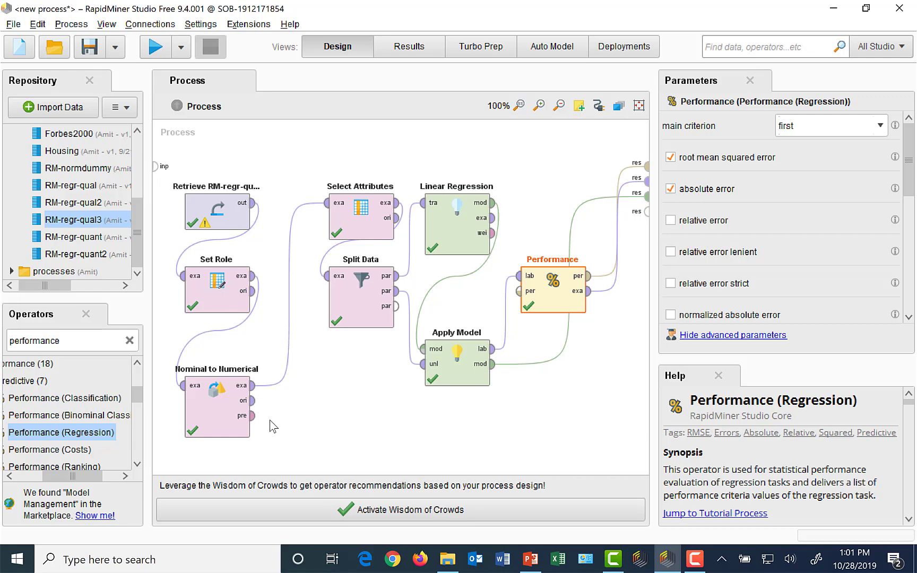
left_click(214, 418)
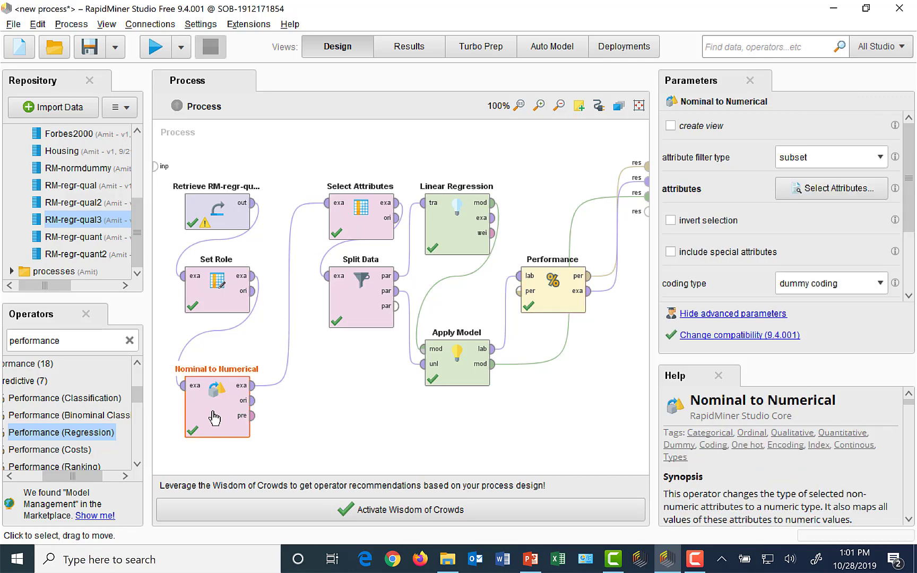